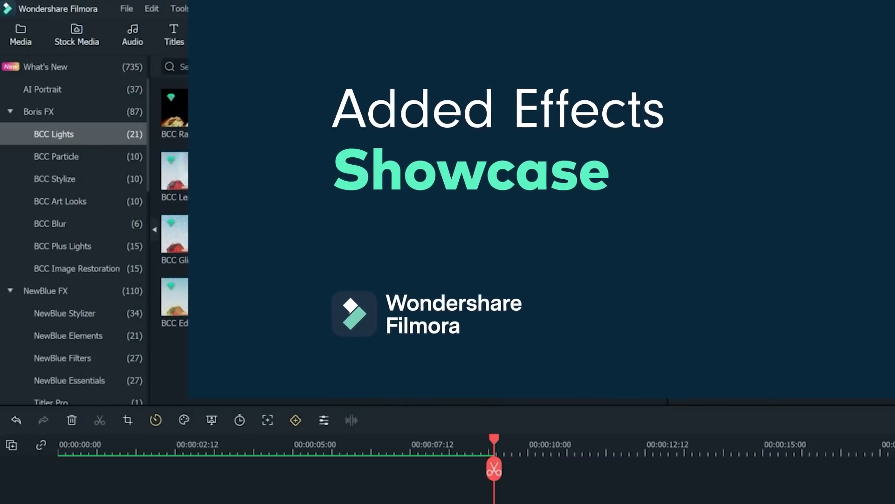
Step: Browse the Boris FX particle, stylize and art-look effect categories
{"action": "left_click", "coordinate": [102, 160]}
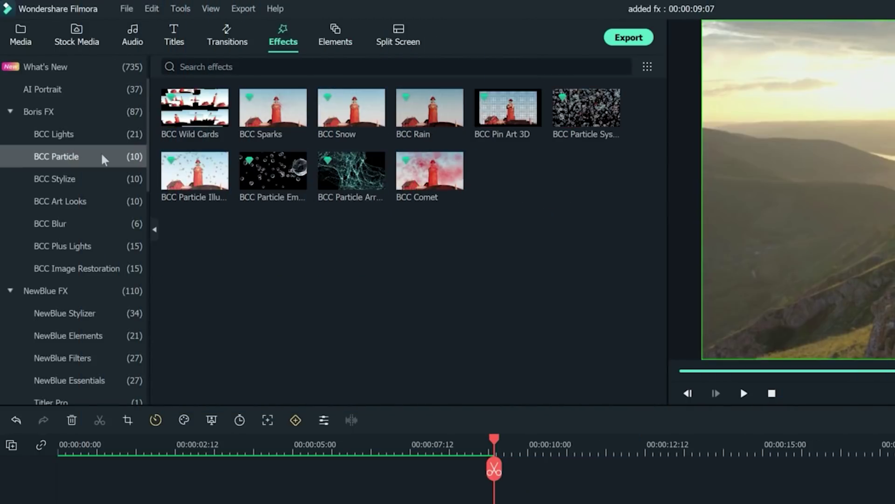
{"action": "left_click", "coordinate": [105, 180]}
{"action": "left_click", "coordinate": [110, 202]}
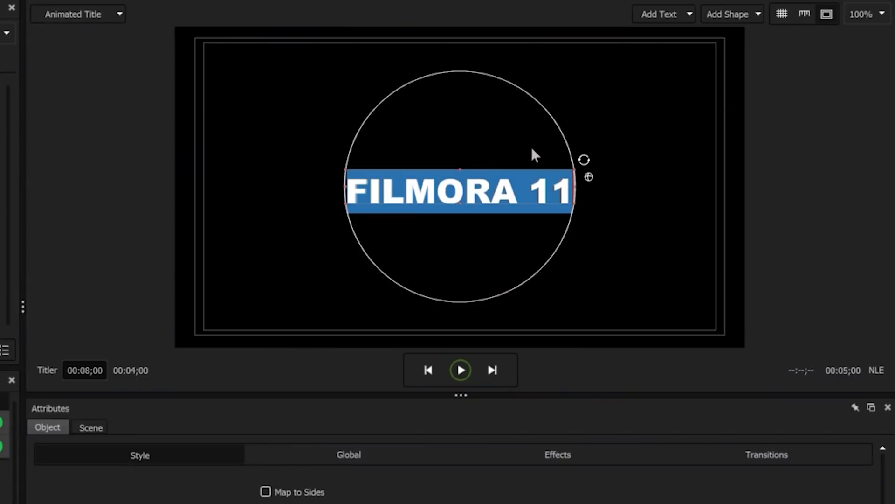
Step: Preview samples: rotate the FILMORA 11 title in 3D, stretch the effect to 145.83, shift its anchor
{"action": "left_click_drag", "start_coordinate": [531, 155], "coordinate": [520, 181]}
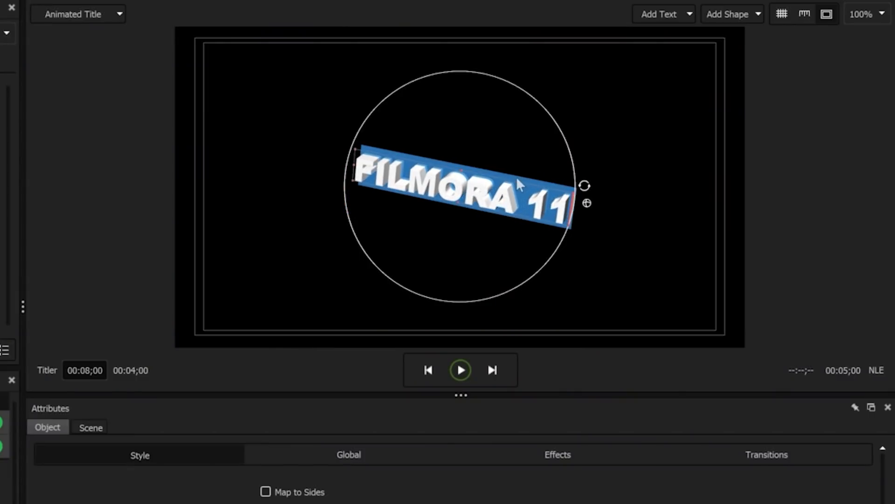
{"action": "left_click_drag", "start_coordinate": [520, 174], "coordinate": [509, 137]}
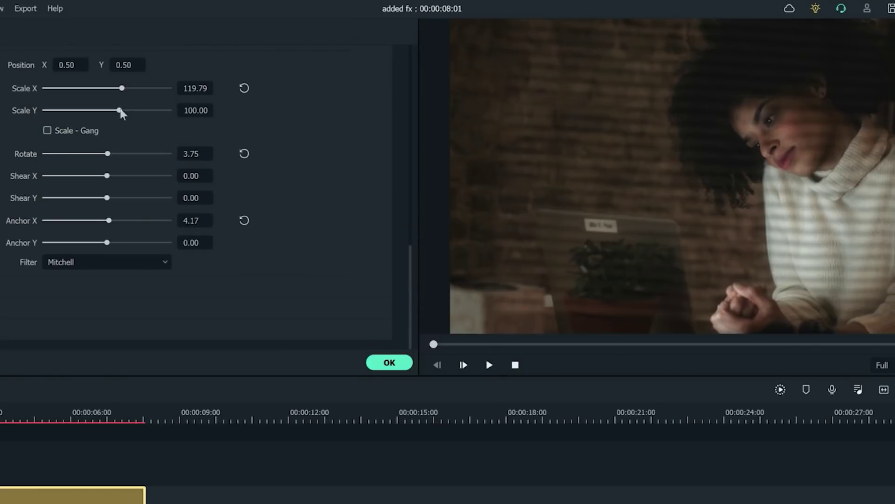
{"action": "left_click_drag", "start_coordinate": [127, 112], "coordinate": [124, 111]}
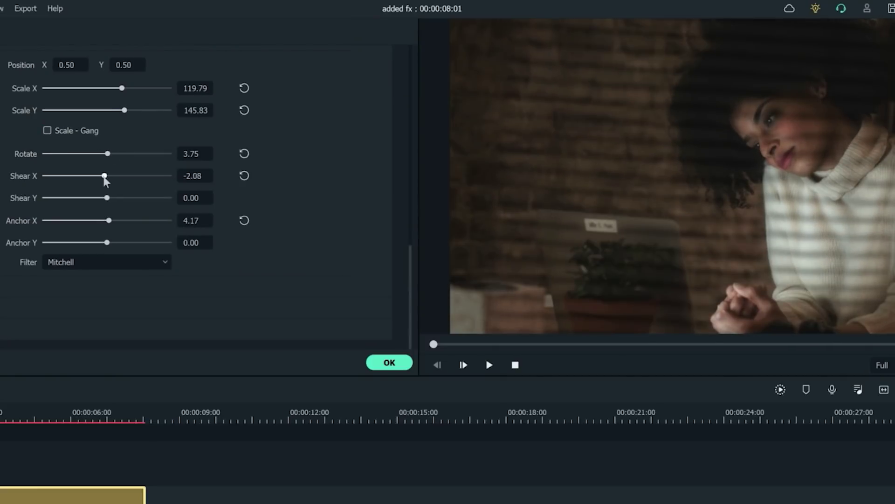
{"action": "left_click_drag", "start_coordinate": [108, 221], "coordinate": [102, 224]}
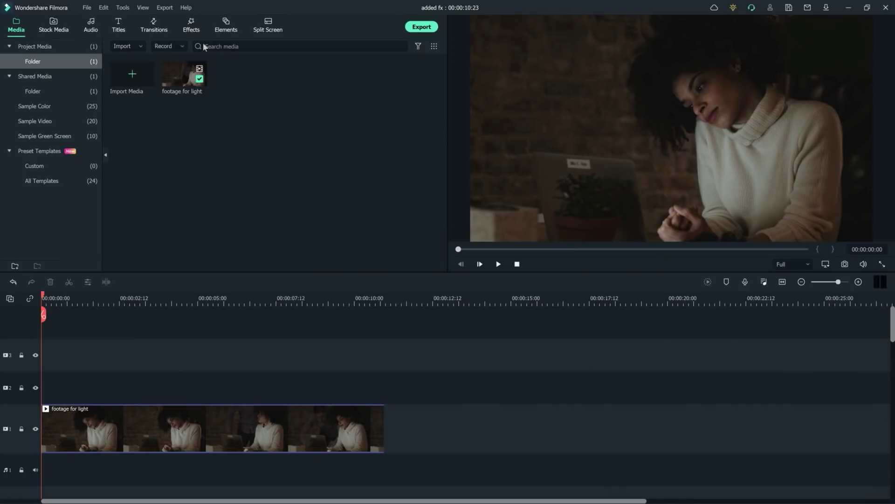
Step: Place BCC Plus Light from Boris FX > BCC Plus Lights on track 2 above the clip
{"action": "left_click", "coordinate": [193, 25]}
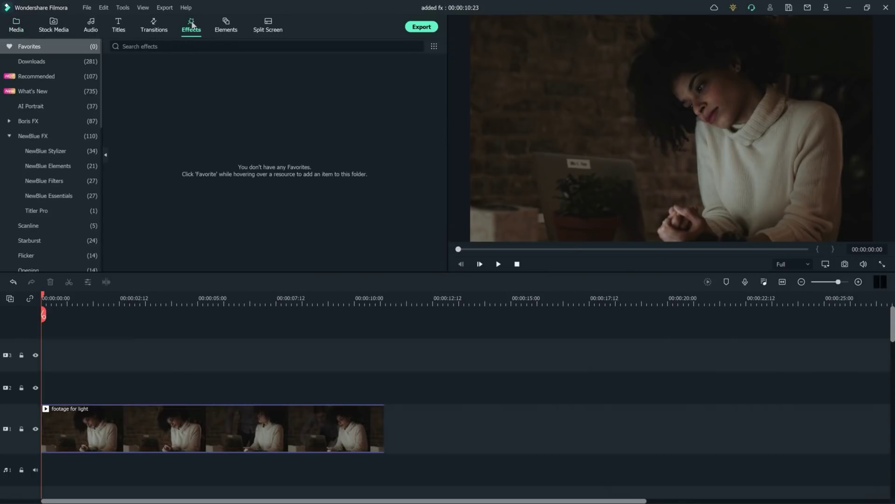
{"action": "left_click", "coordinate": [45, 120]}
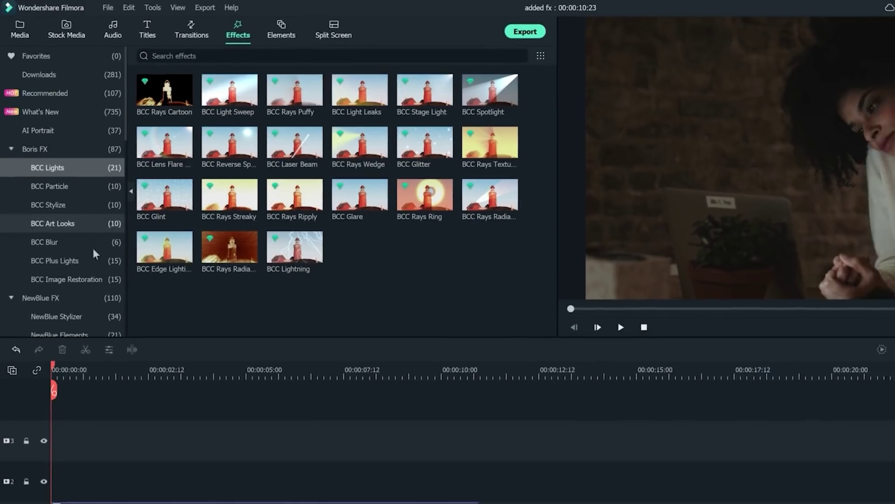
{"action": "left_click", "coordinate": [79, 210]}
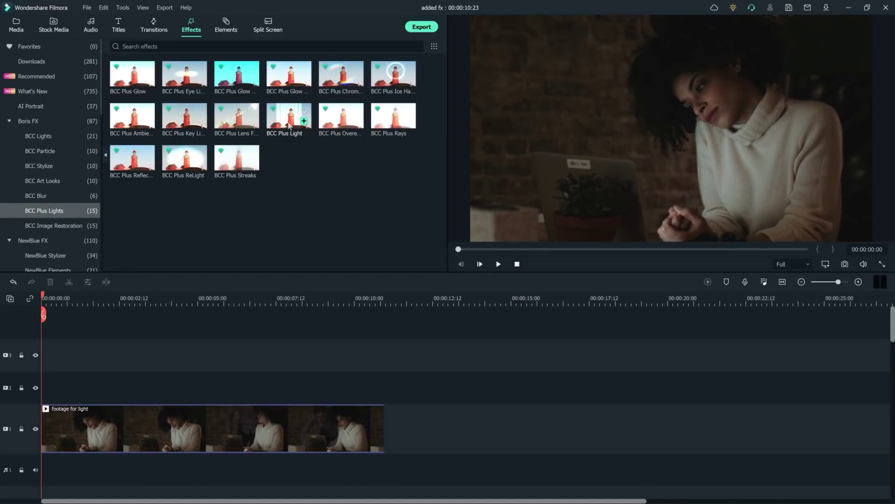
{"action": "mouse_move", "coordinate": [193, 364]}
{"action": "left_mouse_down"}
{"action": "mouse_move", "coordinate": [51, 387]}
{"action": "mouse_move", "coordinate": [383, 383]}
{"action": "left_mouse_up"}
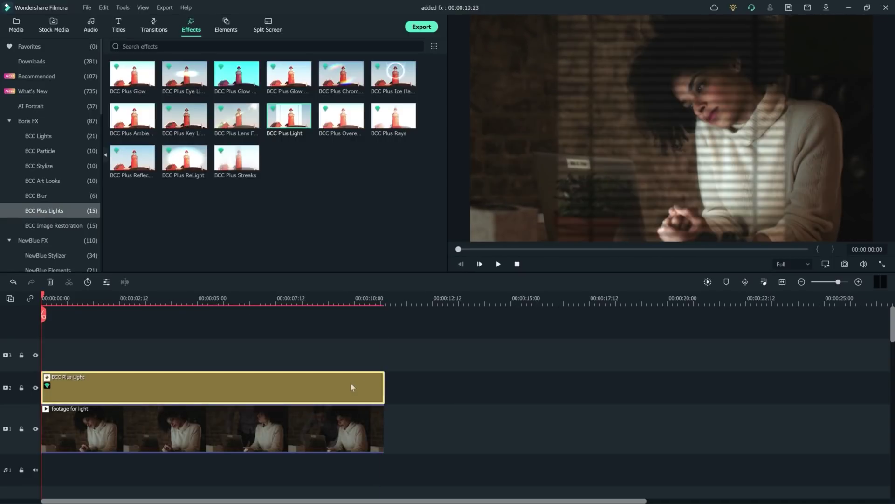
Step: Give BCC Plus Light brightness 54.69, displacement -100, a new light colour and shadow brightness 8.33
{"action": "double_click", "coordinate": [351, 382]}
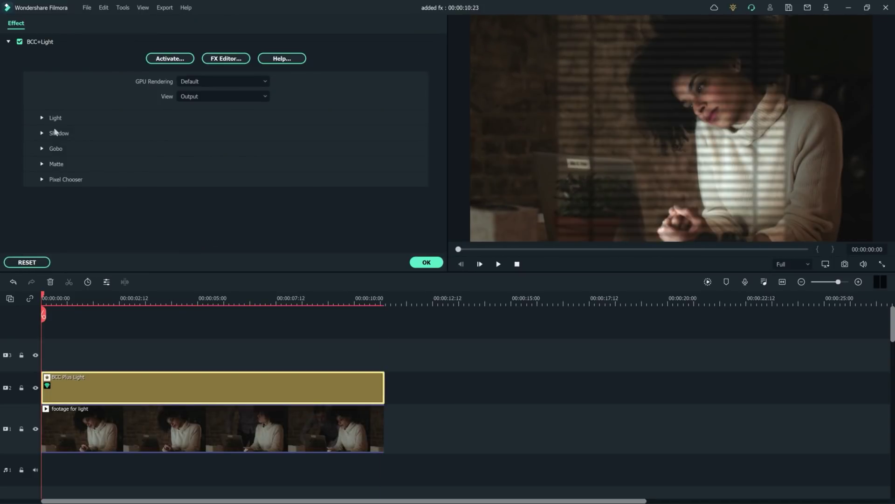
{"action": "left_click", "coordinate": [42, 119]}
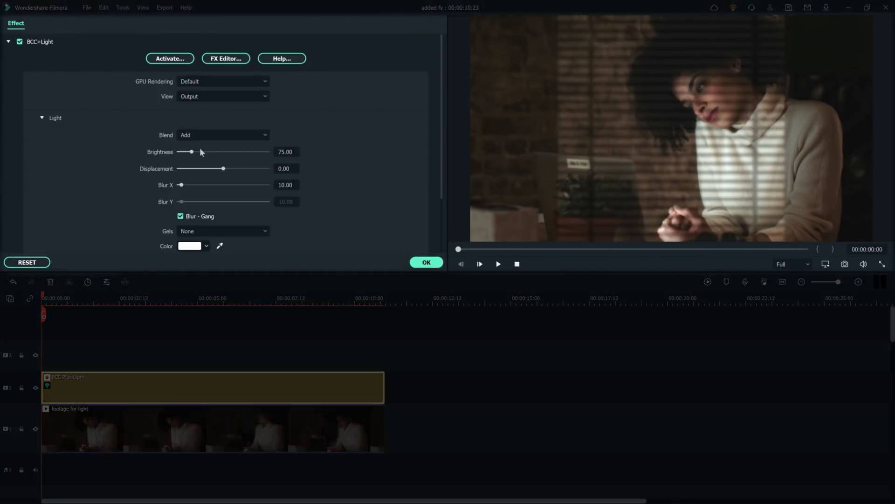
{"action": "mouse_move", "coordinate": [218, 156]}
{"action": "left_mouse_down"}
{"action": "mouse_move", "coordinate": [247, 155]}
{"action": "mouse_move", "coordinate": [189, 159]}
{"action": "left_mouse_up"}
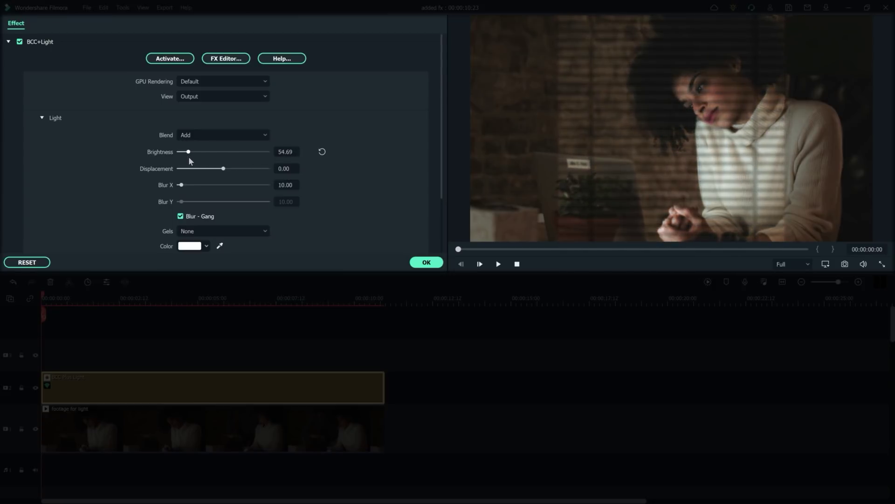
{"action": "mouse_move", "coordinate": [205, 172]}
{"action": "left_mouse_down"}
{"action": "mouse_move", "coordinate": [146, 172]}
{"action": "mouse_move", "coordinate": [218, 184]}
{"action": "mouse_move", "coordinate": [181, 183]}
{"action": "mouse_move", "coordinate": [189, 184]}
{"action": "left_mouse_up"}
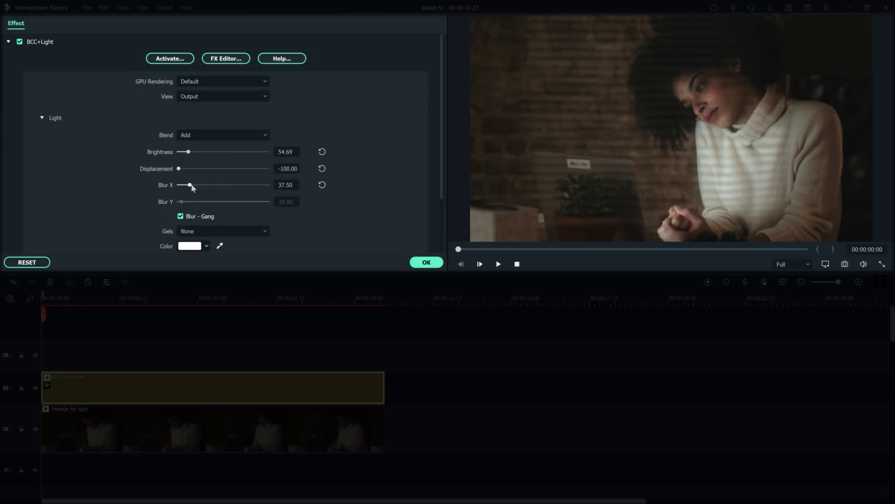
{"action": "scroll", "coordinate": [224, 210], "scroll_direction": "down", "scroll_amount": 2}
{"action": "left_click", "coordinate": [205, 174]}
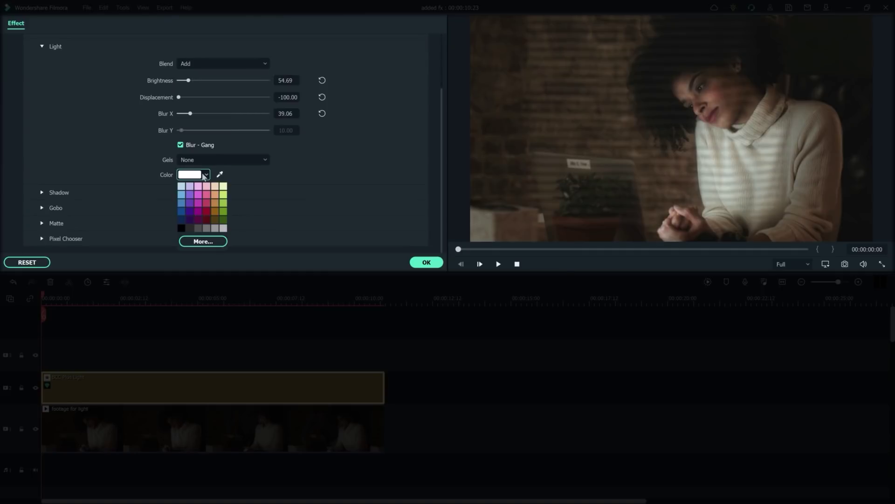
{"action": "left_click", "coordinate": [200, 195]}
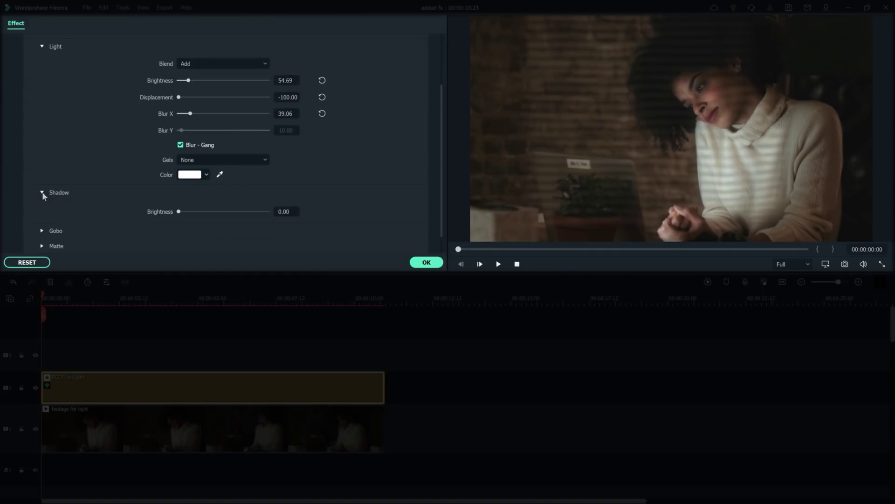
{"action": "mouse_move", "coordinate": [207, 215]}
{"action": "left_mouse_down"}
{"action": "mouse_move", "coordinate": [266, 215]}
{"action": "mouse_move", "coordinate": [184, 216]}
{"action": "left_mouse_up"}
{"action": "scroll", "coordinate": [129, 219], "scroll_direction": "down", "scroll_amount": 1}
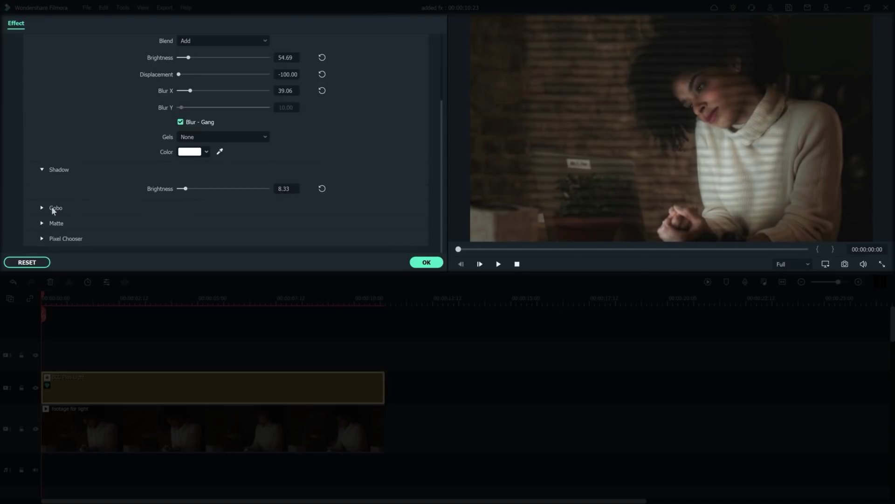
Step: Set the gobo to Scale X 109.38, Scale Y 229.17, Rotate 26.25, with shear and anchor offsets
{"action": "left_click", "coordinate": [43, 209]}
{"action": "scroll", "coordinate": [211, 131], "scroll_direction": "down", "scroll_amount": 5}
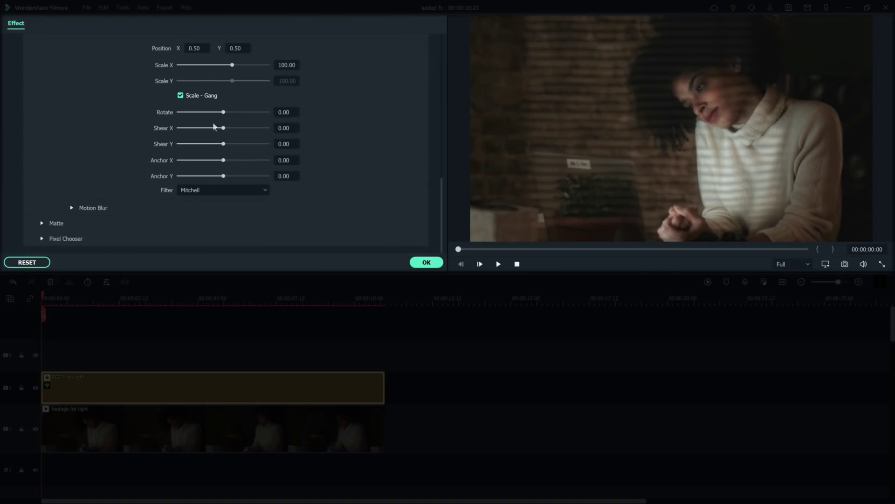
{"action": "mouse_move", "coordinate": [233, 66]}
{"action": "left_mouse_down"}
{"action": "mouse_move", "coordinate": [245, 66]}
{"action": "mouse_move", "coordinate": [228, 66]}
{"action": "mouse_move", "coordinate": [243, 82]}
{"action": "left_mouse_up"}
{"action": "left_click_drag", "start_coordinate": [224, 113], "coordinate": [227, 113]}
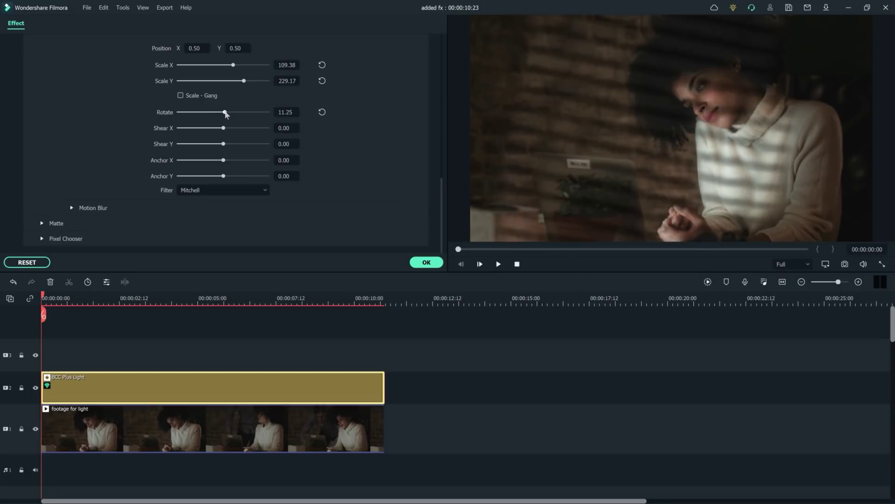
{"action": "left_click_drag", "start_coordinate": [227, 113], "coordinate": [226, 113]}
{"action": "left_click_drag", "start_coordinate": [224, 144], "coordinate": [212, 144]}
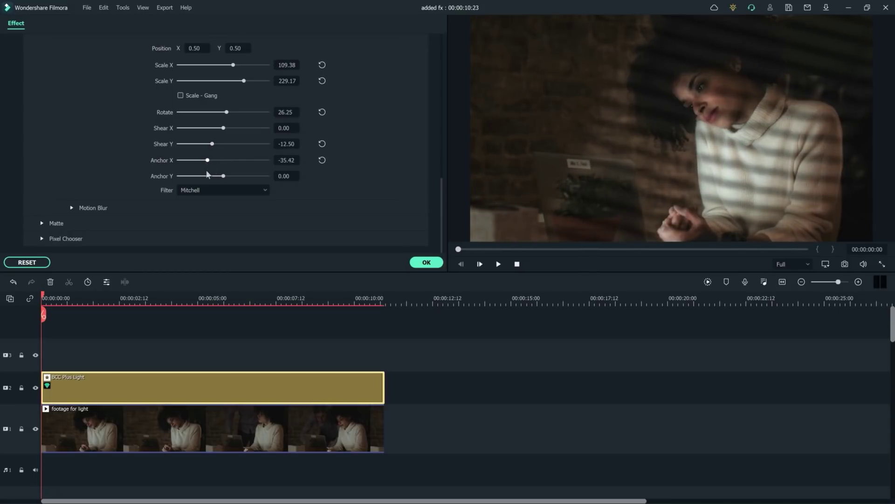
{"action": "left_click_drag", "start_coordinate": [223, 176], "coordinate": [224, 176]}
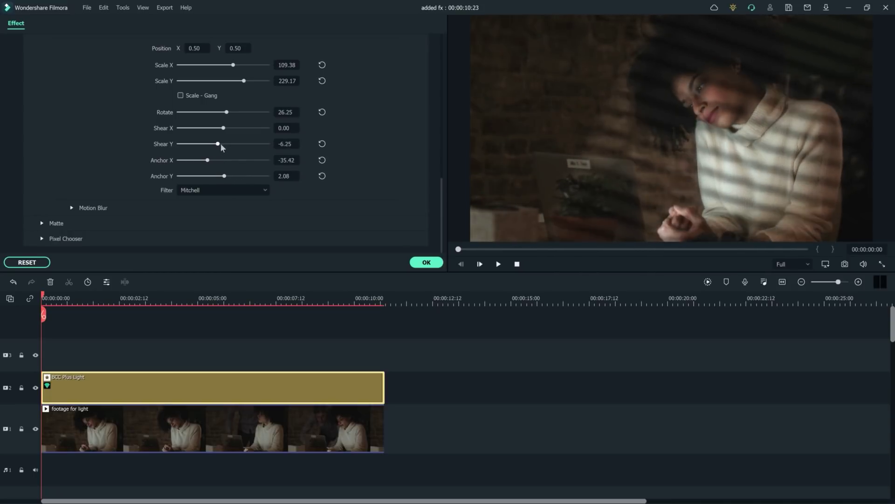
{"action": "left_click_drag", "start_coordinate": [212, 143], "coordinate": [205, 155]}
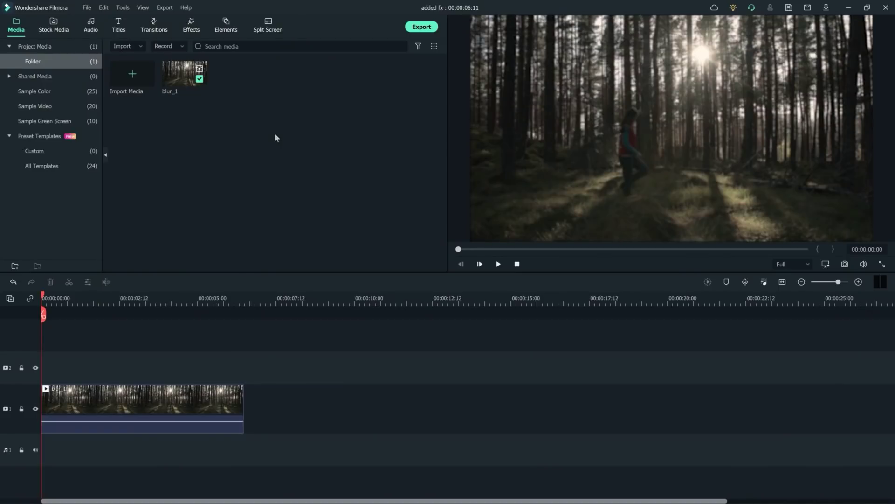
Step: Apply BCC Magic Sharp from BCC Image Restoration to the blur_1 clip and open its properties
{"action": "left_click", "coordinate": [189, 28]}
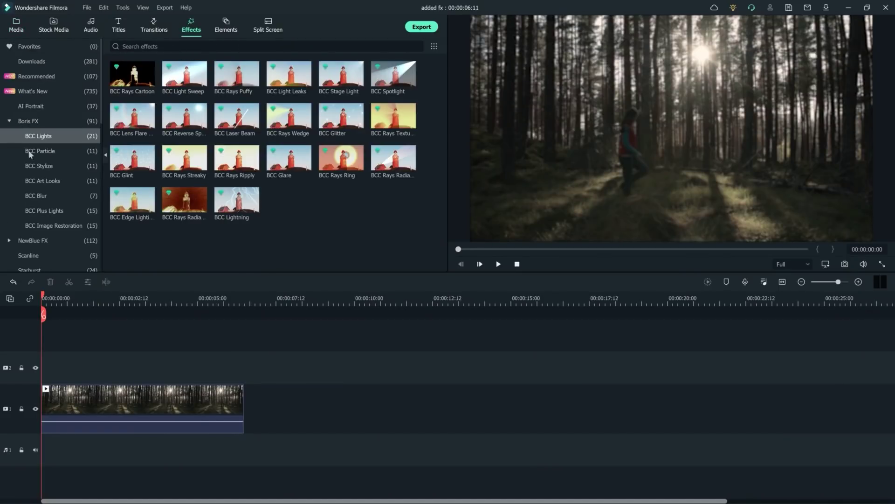
{"action": "left_click", "coordinate": [74, 226]}
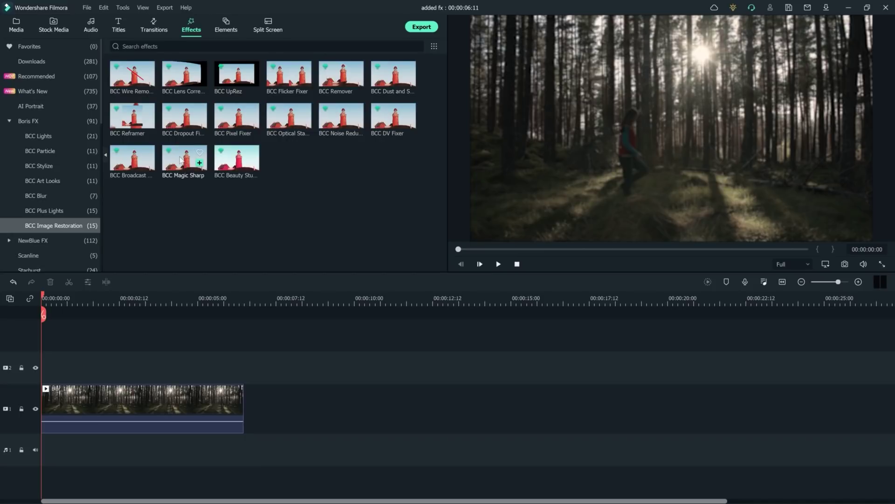
{"action": "left_click_drag", "start_coordinate": [117, 396], "coordinate": [114, 395]}
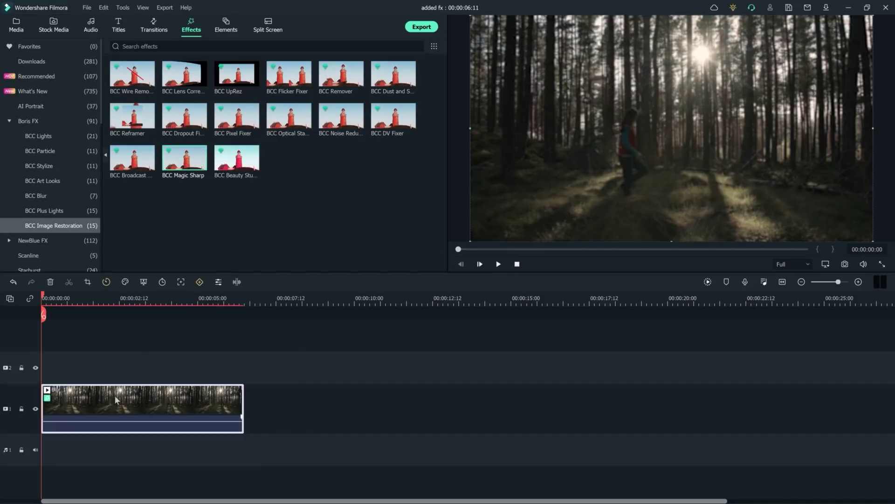
{"action": "double_click", "coordinate": [115, 395]}
Step: Keep Magic Sharp on No Preset and set Compare Mode to Side By Side
{"action": "left_click", "coordinate": [43, 42]}
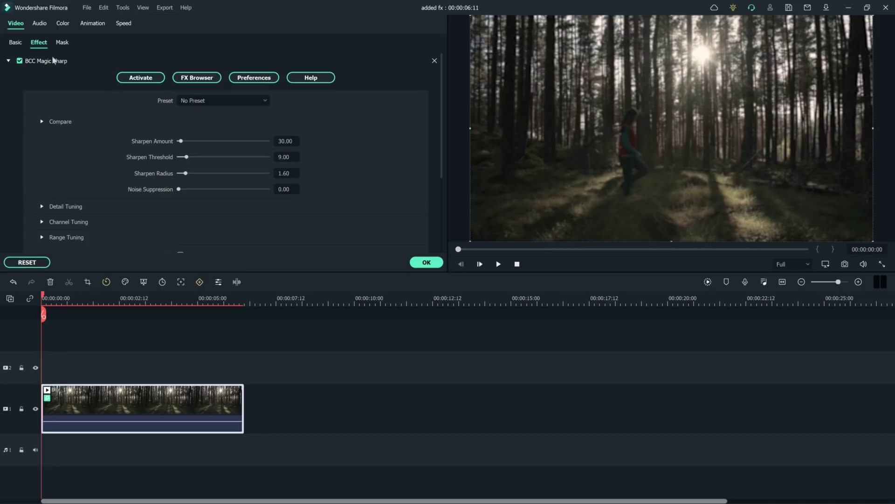
{"action": "left_click", "coordinate": [220, 101]}
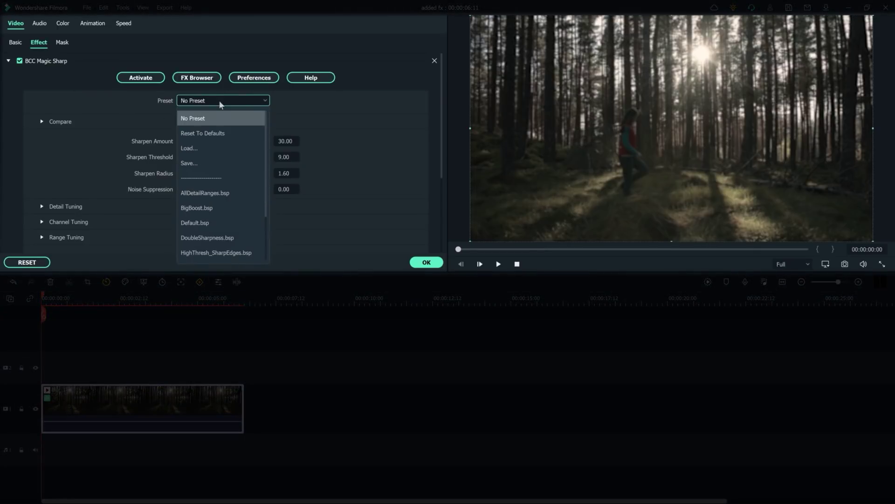
{"action": "left_click", "coordinate": [220, 101]}
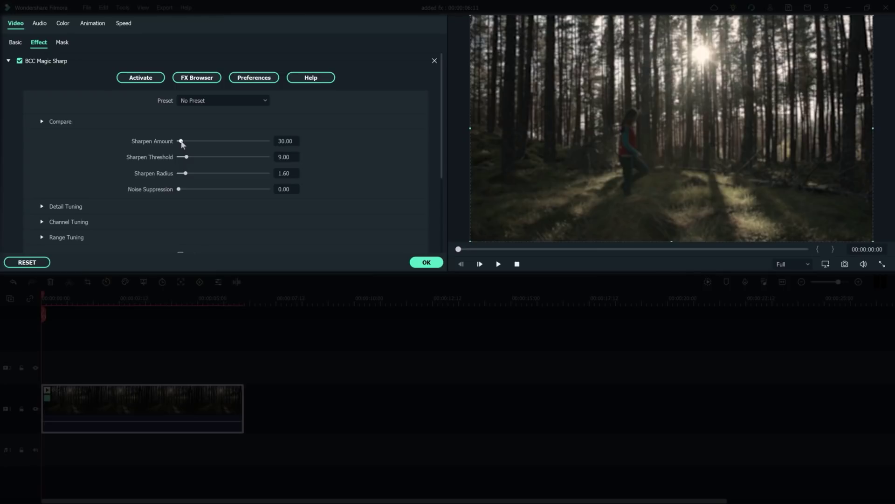
{"action": "left_click", "coordinate": [42, 123]}
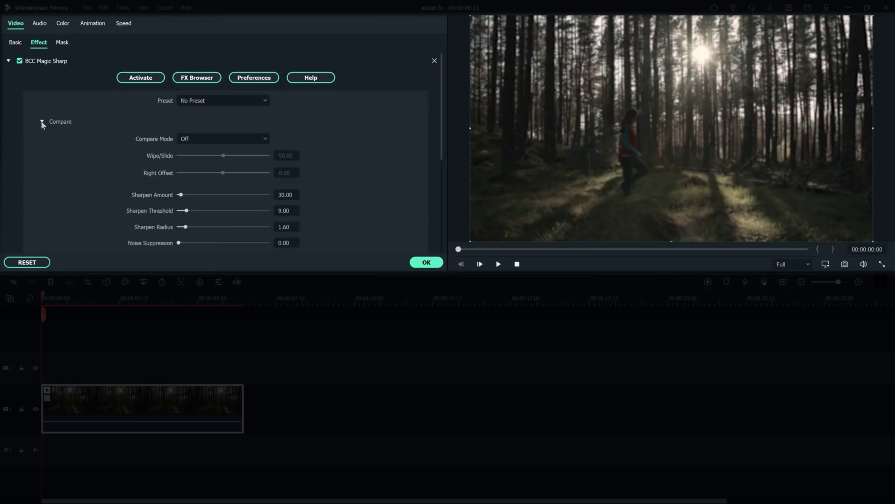
{"action": "left_click", "coordinate": [251, 139]}
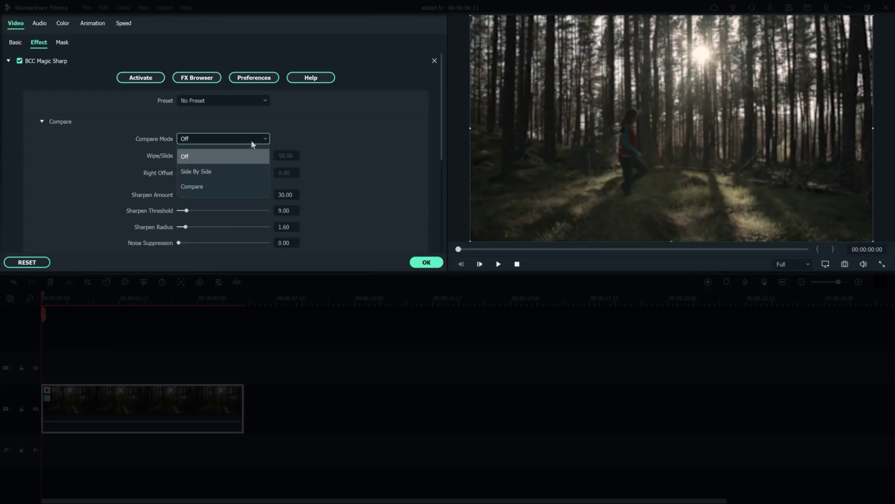
{"action": "left_click", "coordinate": [236, 170]}
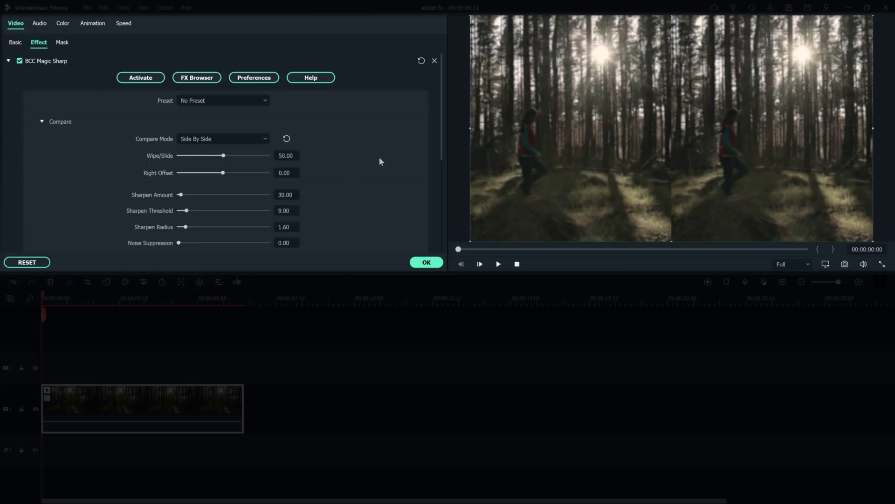
{"action": "left_click_drag", "start_coordinate": [443, 149], "coordinate": [439, 183]}
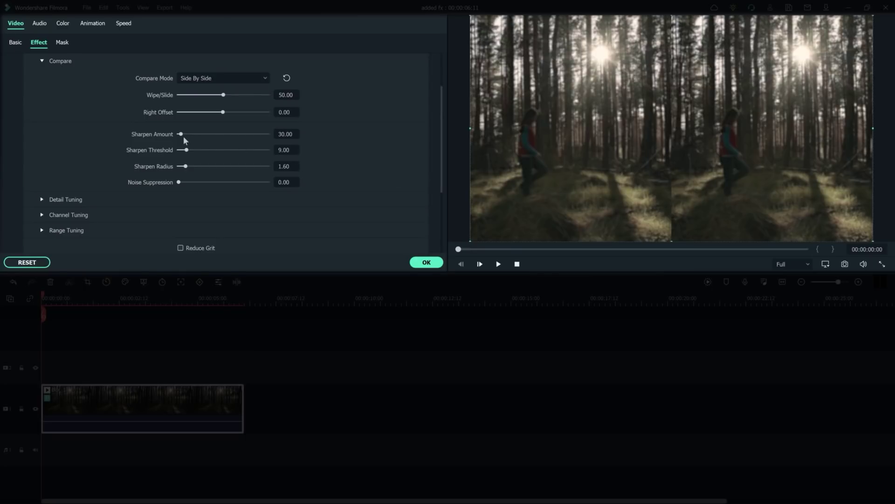
Step: Set Sharpen Amount 166.67, Noise Suppression 3.98, Fine Sharpen 375, then turn comparison off
{"action": "left_click_drag", "start_coordinate": [181, 135], "coordinate": [190, 134]}
{"action": "left_click_drag", "start_coordinate": [191, 136], "coordinate": [191, 143]}
{"action": "left_click_drag", "start_coordinate": [184, 180], "coordinate": [180, 182]}
{"action": "left_click", "coordinate": [42, 201]}
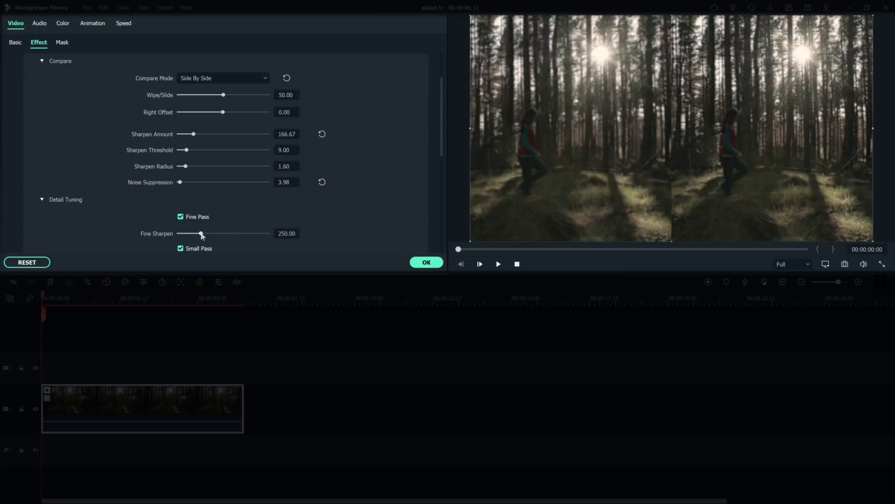
{"action": "left_click_drag", "start_coordinate": [201, 235], "coordinate": [214, 237]}
{"action": "left_click", "coordinate": [262, 78]}
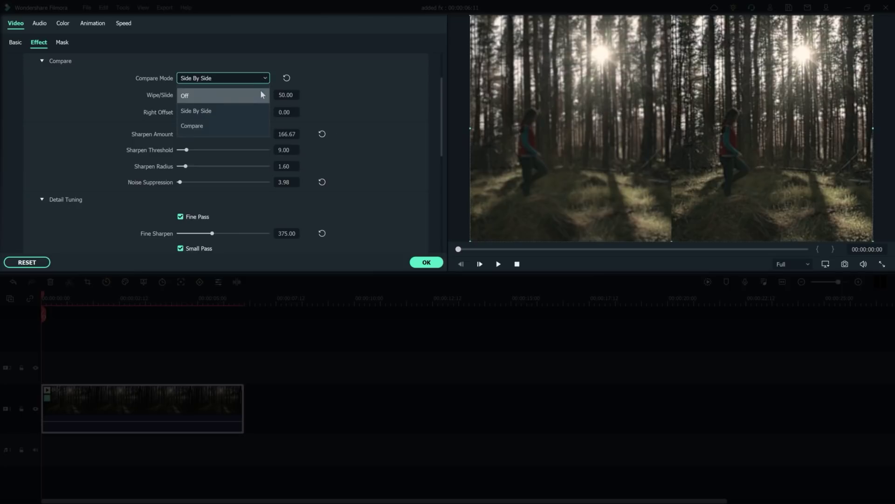
{"action": "left_click", "coordinate": [260, 93]}
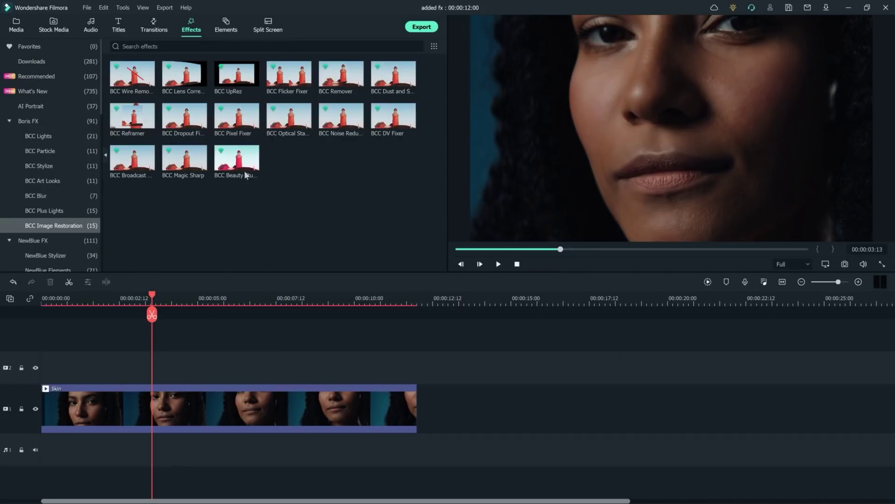
Step: Apply BCC Beauty Studio to the Skin clip and open its Effect settings with No Preset
{"action": "mouse_move", "coordinate": [237, 157]}
{"action": "left_click_drag", "start_coordinate": [233, 253], "coordinate": [197, 404]}
{"action": "left_click", "coordinate": [201, 403]}
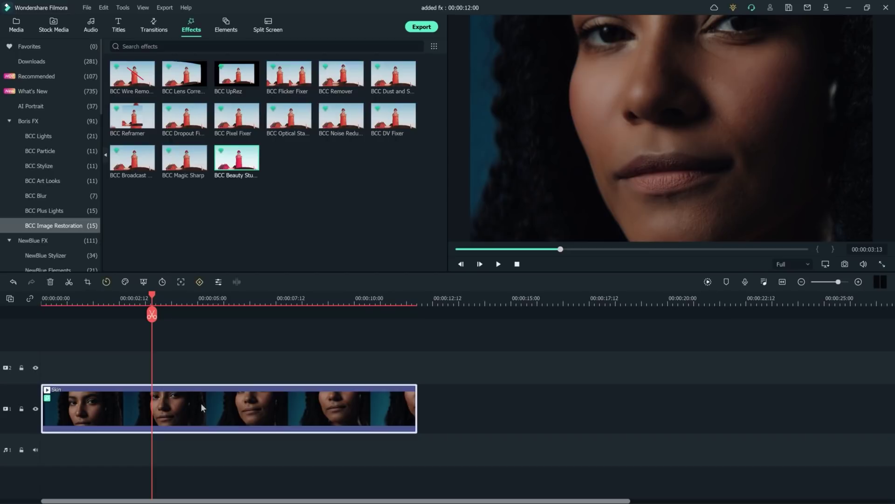
{"action": "double_click", "coordinate": [201, 403]}
{"action": "left_click", "coordinate": [39, 42]}
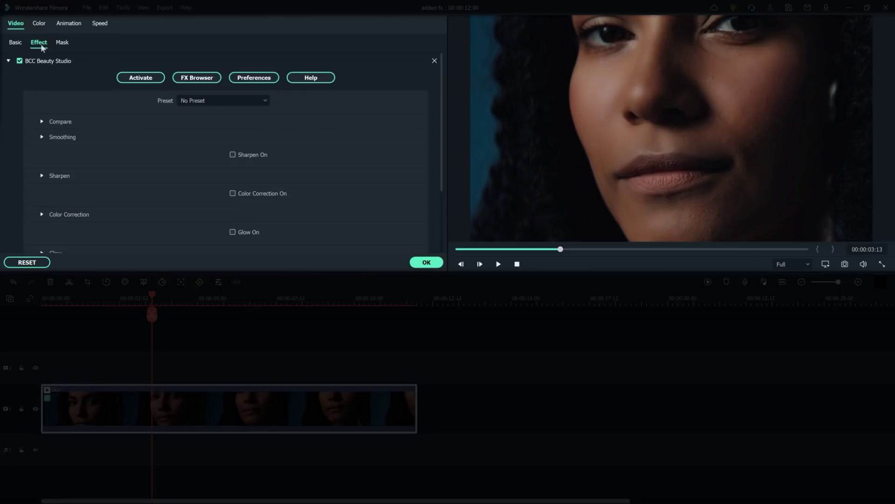
{"action": "left_click", "coordinate": [260, 102]}
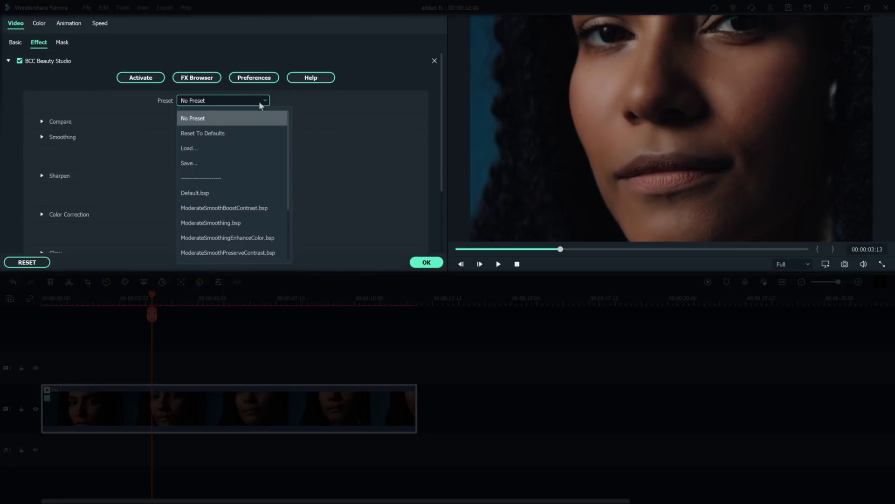
{"action": "scroll", "coordinate": [262, 215], "scroll_direction": "down", "scroll_amount": 2}
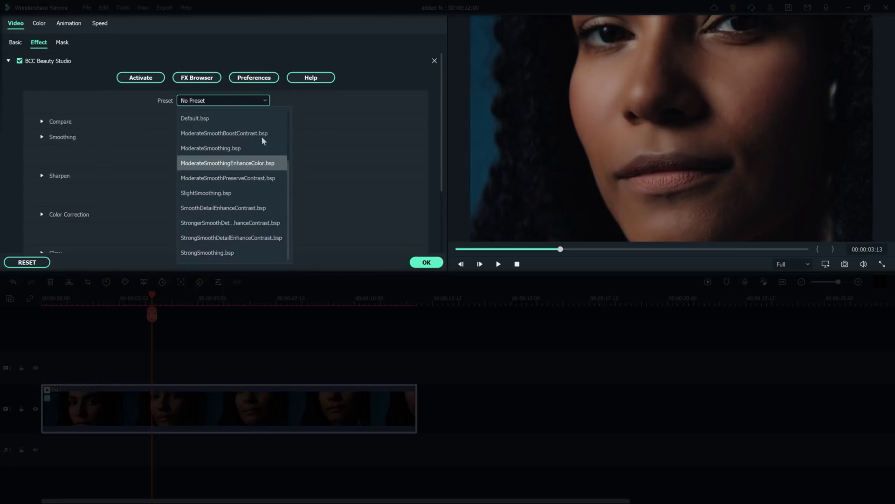
{"action": "left_click", "coordinate": [265, 100]}
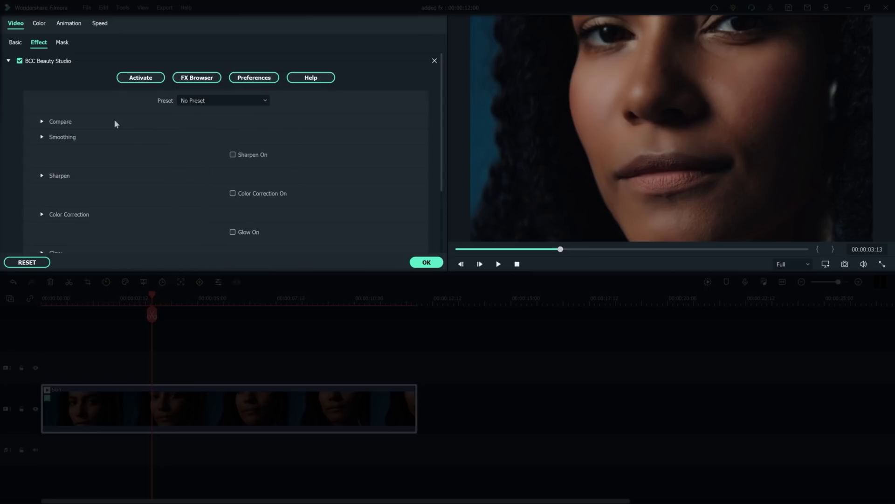
Step: Compare Side By Side with wipe 64.58 and offset -27.08, and set smoothing Master Amount to 150
{"action": "left_click", "coordinate": [42, 122]}
{"action": "left_click", "coordinate": [202, 139]}
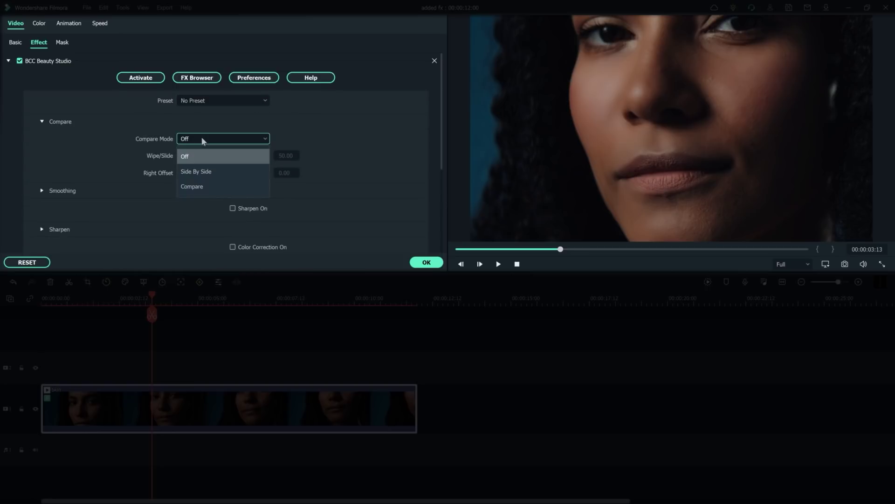
{"action": "left_click", "coordinate": [239, 176]}
{"action": "mouse_move", "coordinate": [228, 158]}
{"action": "left_mouse_down"}
{"action": "mouse_move", "coordinate": [237, 157]}
{"action": "mouse_move", "coordinate": [212, 177]}
{"action": "left_mouse_up"}
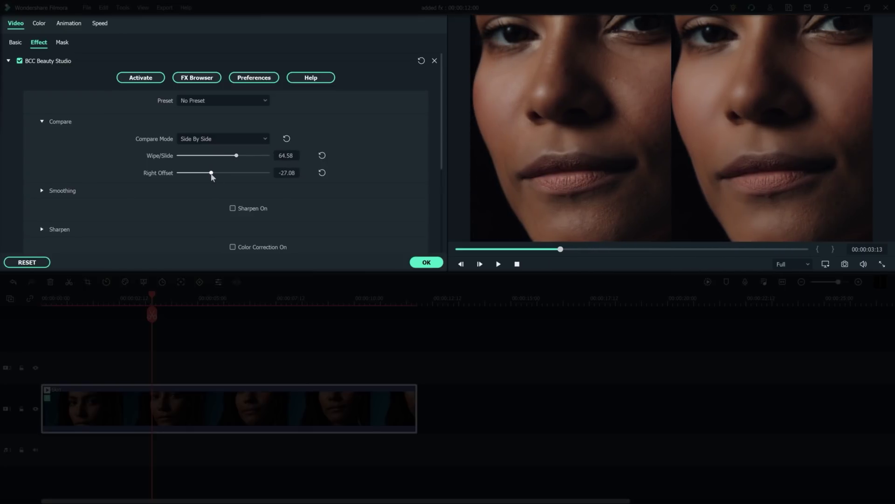
{"action": "left_click", "coordinate": [42, 191]}
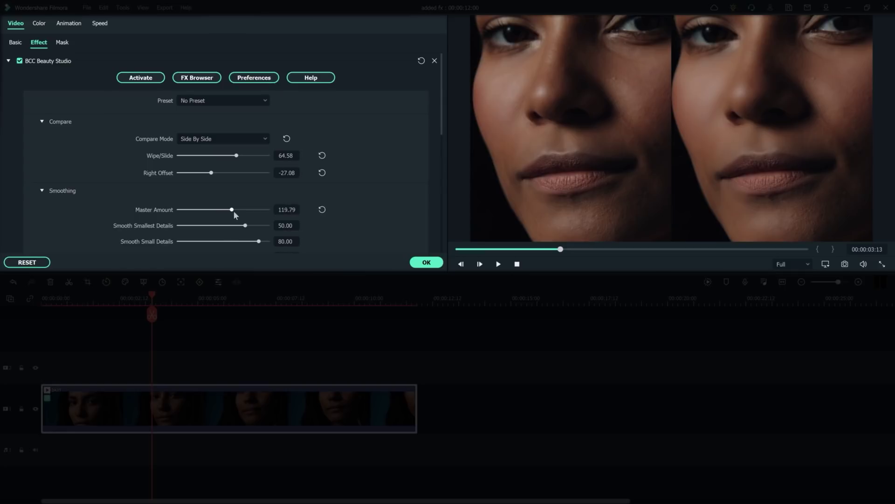
{"action": "left_click_drag", "start_coordinate": [228, 211], "coordinate": [246, 211]}
{"action": "scroll", "coordinate": [440, 143], "scroll_direction": "down", "scroll_amount": 1}
{"action": "scroll", "coordinate": [439, 168], "scroll_direction": "down", "scroll_amount": 2}
{"action": "scroll", "coordinate": [437, 192], "scroll_direction": "down", "scroll_amount": 2}
{"action": "scroll", "coordinate": [433, 207], "scroll_direction": "down", "scroll_amount": 1}
{"action": "scroll", "coordinate": [430, 220], "scroll_direction": "down", "scroll_amount": 1}
{"action": "scroll", "coordinate": [427, 230], "scroll_direction": "down", "scroll_amount": 1}
{"action": "scroll", "coordinate": [426, 234], "scroll_direction": "down", "scroll_amount": 1}
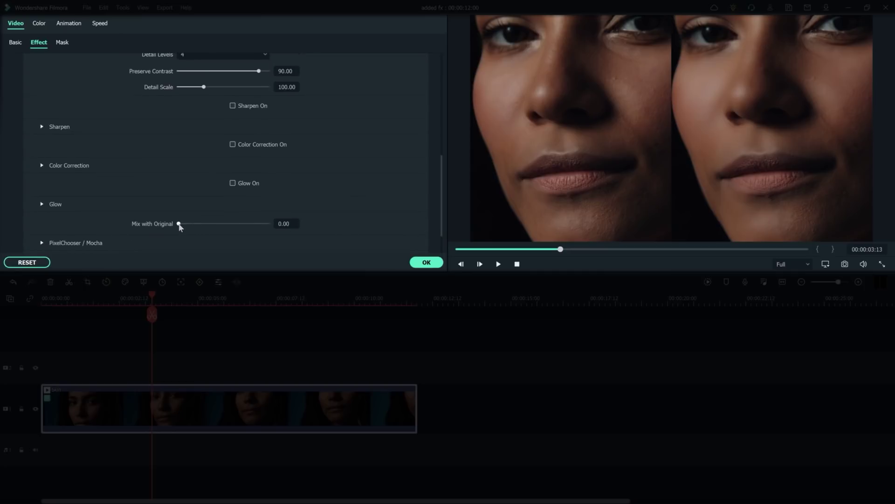
Step: Nudge Beauty Studio's Mix with Original slightly toward the original footage
{"action": "left_click_drag", "start_coordinate": [178, 224], "coordinate": [191, 228]}
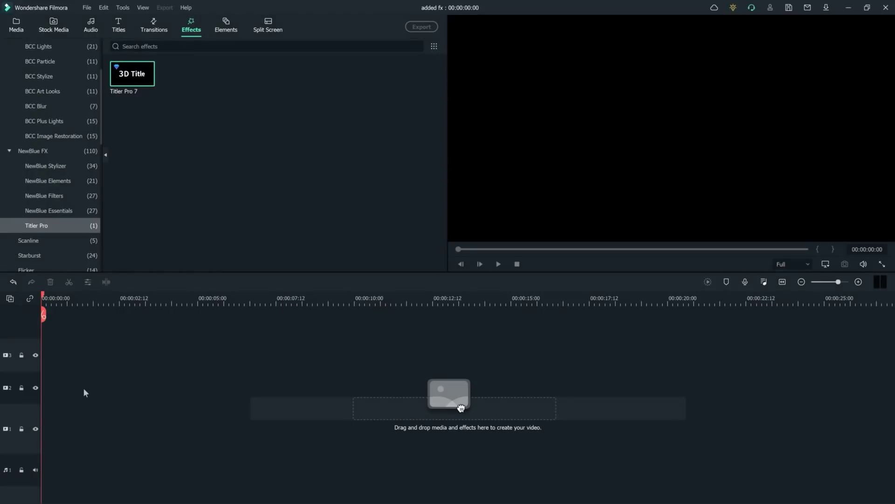
Step: Place Titler Pro 7 on video track 2 and open it in Titler Pro
{"action": "left_click_drag", "start_coordinate": [461, 407], "coordinate": [40, 392]}
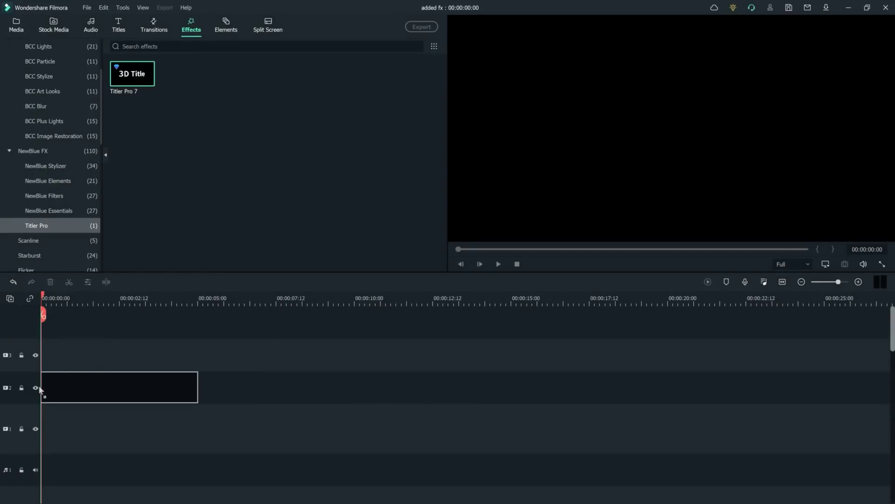
{"action": "double_click", "coordinate": [124, 384]}
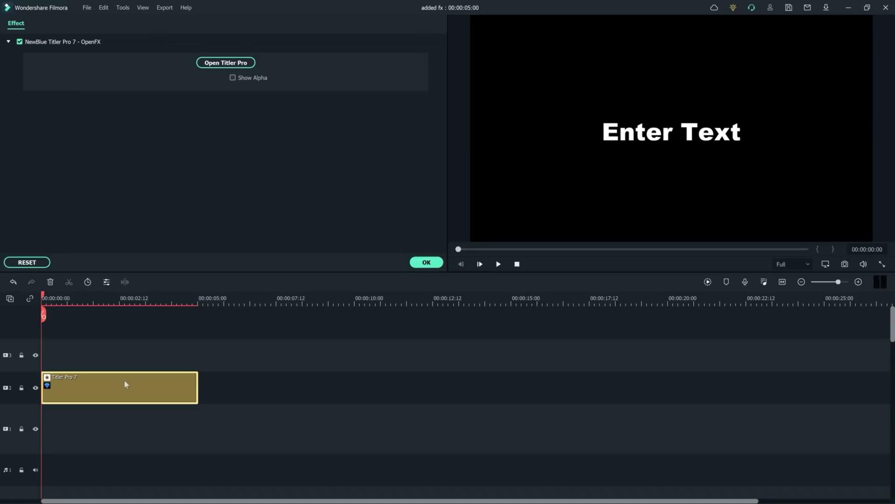
{"action": "left_click", "coordinate": [237, 64]}
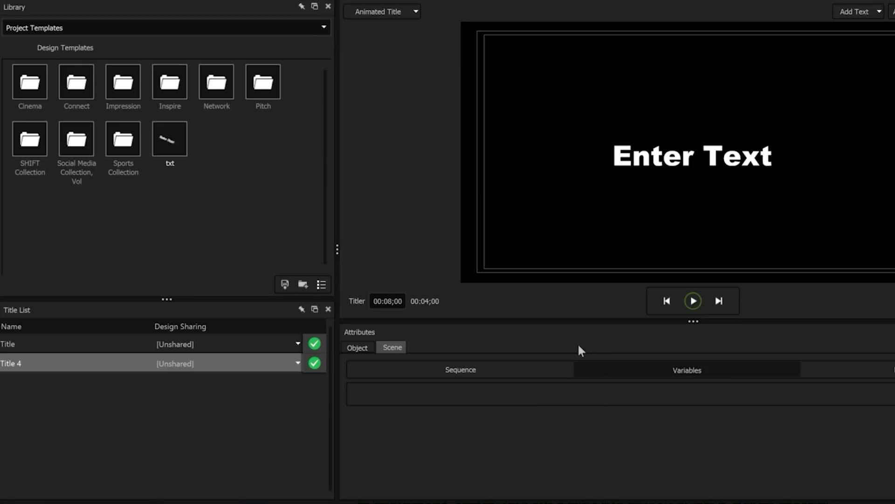
Step: Retype the title as FILMORA 11, then set Extrusion to about 16.6 and Bevel Size 0.05
{"action": "left_click", "coordinate": [770, 156]}
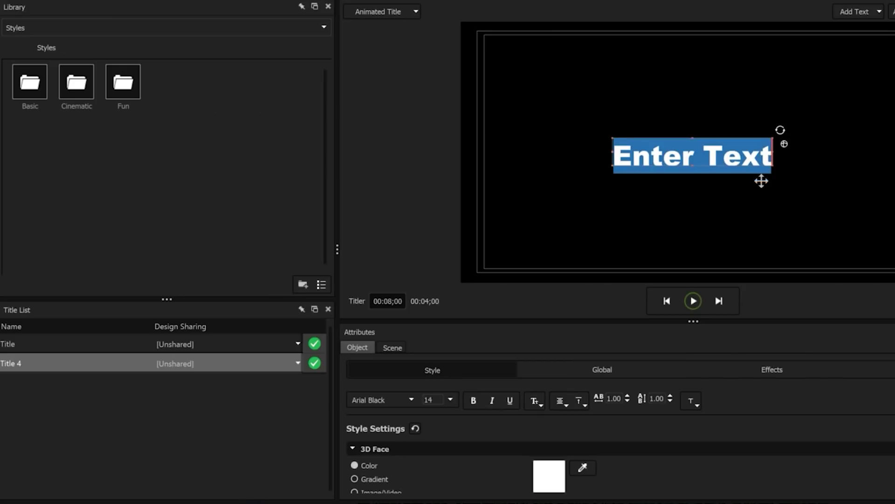
{"action": "type", "text": "FILM"}
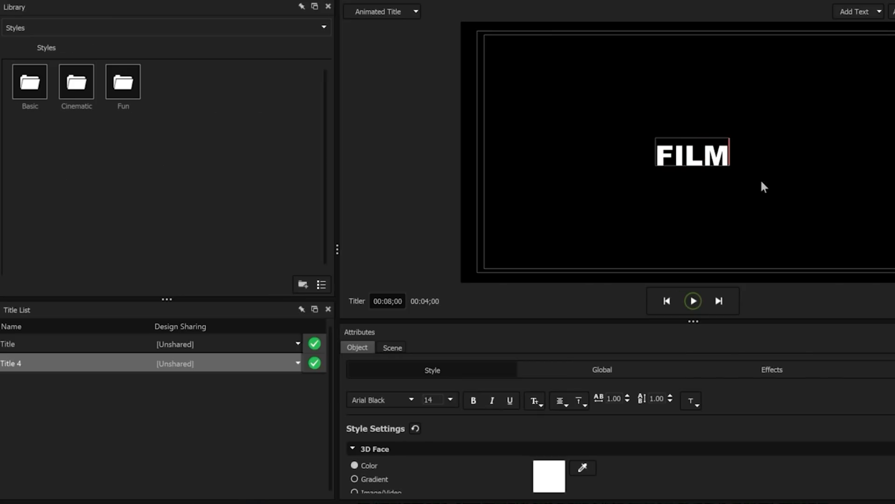
{"action": "type", "text": "ORA 1"}
{"action": "key", "text": "BackSpace"}
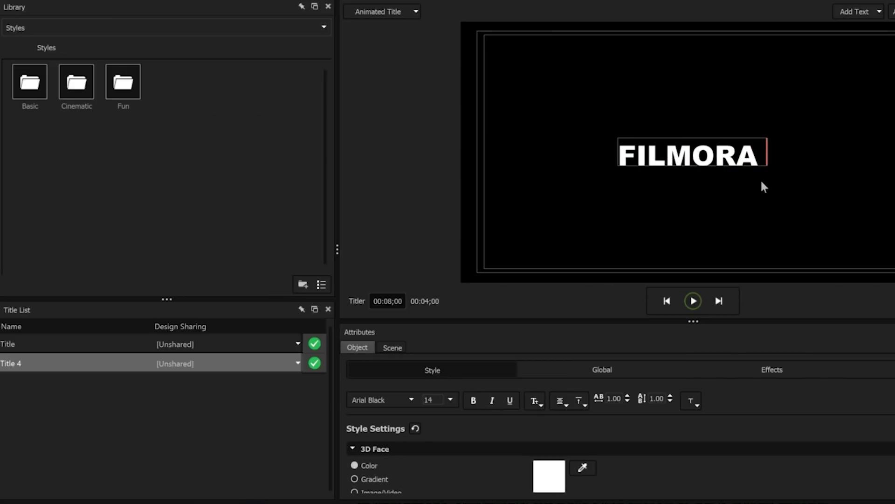
{"action": "type", "text": "11"}
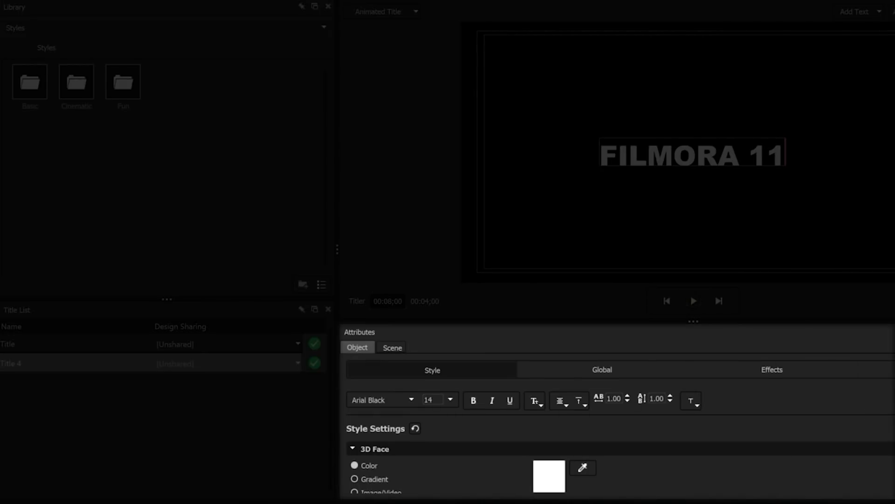
{"action": "scroll", "coordinate": [615, 445], "scroll_direction": "down", "scroll_amount": 1}
{"action": "scroll", "coordinate": [615, 444], "scroll_direction": "down", "scroll_amount": 1}
{"action": "scroll", "coordinate": [615, 445], "scroll_direction": "down", "scroll_amount": 1}
{"action": "scroll", "coordinate": [616, 444], "scroll_direction": "down", "scroll_amount": 1}
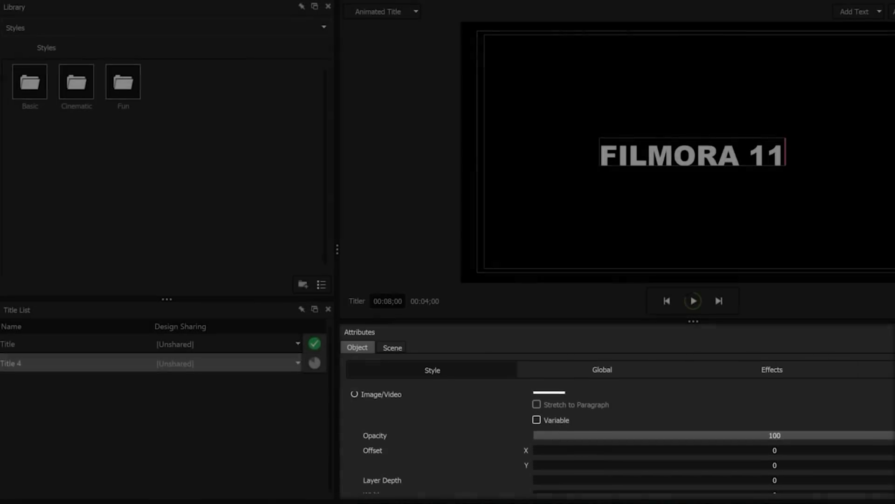
{"action": "scroll", "coordinate": [395, 499], "scroll_direction": "down", "scroll_amount": 2}
{"action": "left_click", "coordinate": [369, 470]}
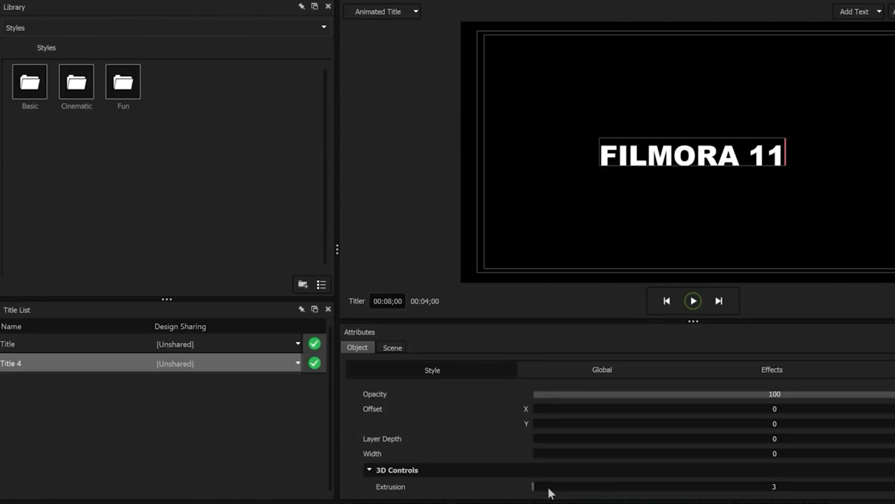
{"action": "left_click_drag", "start_coordinate": [549, 492], "coordinate": [576, 493]}
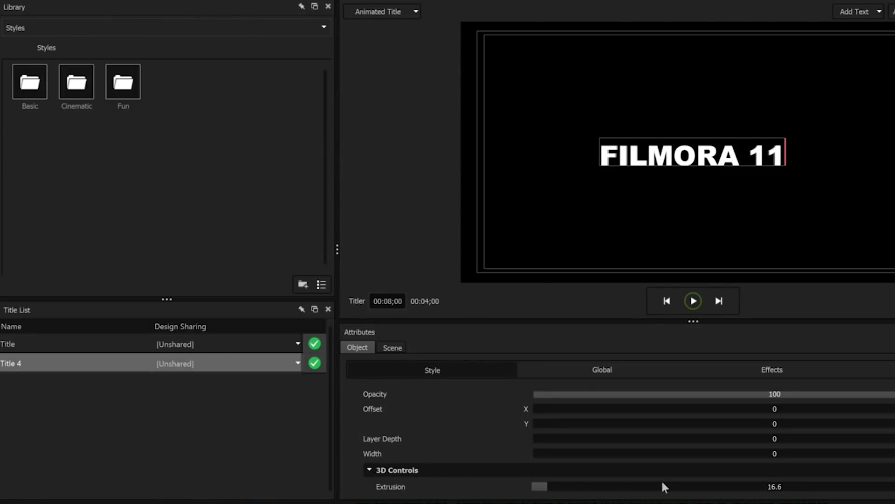
{"action": "scroll", "coordinate": [653, 478], "scroll_direction": "down", "scroll_amount": 1}
{"action": "scroll", "coordinate": [628, 476], "scroll_direction": "down", "scroll_amount": 1}
{"action": "scroll", "coordinate": [628, 479], "scroll_direction": "down", "scroll_amount": 1}
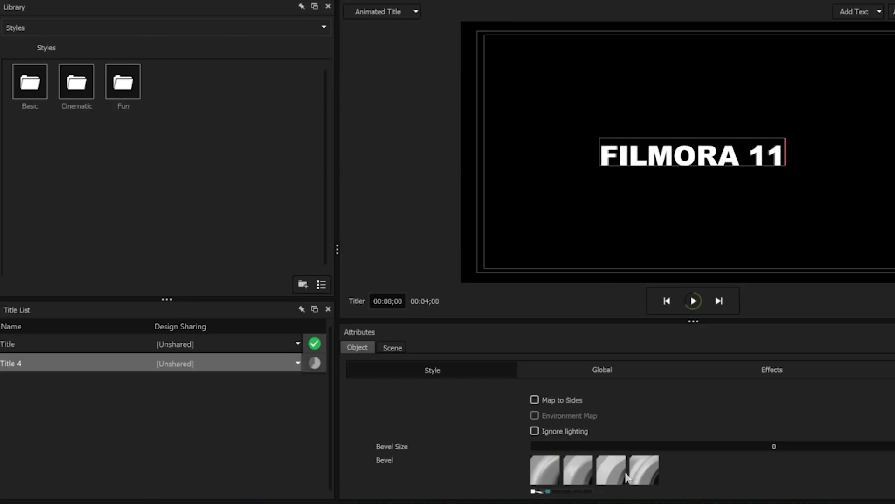
{"action": "left_click_drag", "start_coordinate": [560, 452], "coordinate": [612, 453]}
Step: Tilt the whole FILMORA 11 text in 3D using the rotation sphere
{"action": "double_click", "coordinate": [779, 155]}
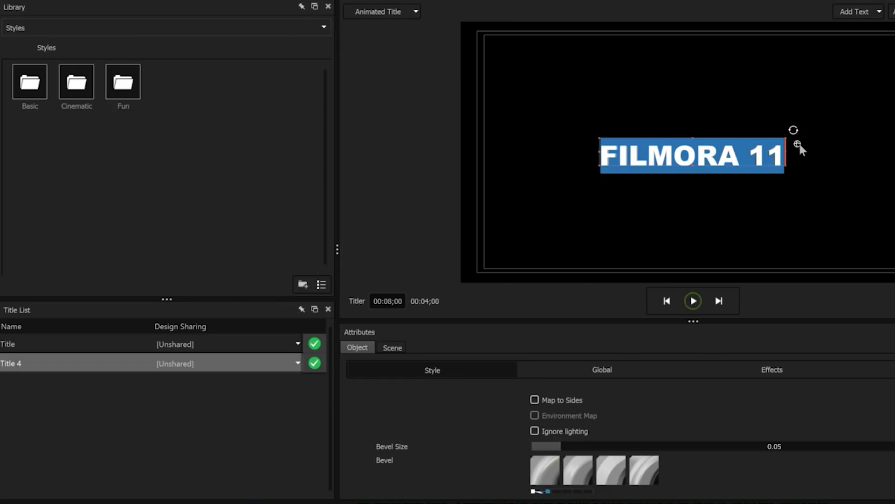
{"action": "mouse_move", "coordinate": [754, 118]}
{"action": "left_mouse_down"}
{"action": "mouse_move", "coordinate": [738, 124]}
{"action": "mouse_move", "coordinate": [739, 143]}
{"action": "mouse_move", "coordinate": [729, 113]}
{"action": "mouse_move", "coordinate": [791, 142]}
{"action": "left_mouse_up"}
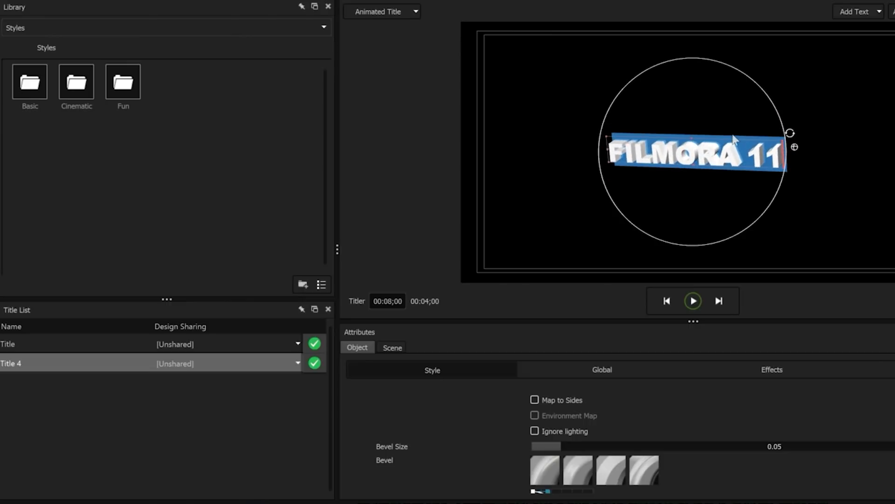
{"action": "left_click", "coordinate": [822, 162]}
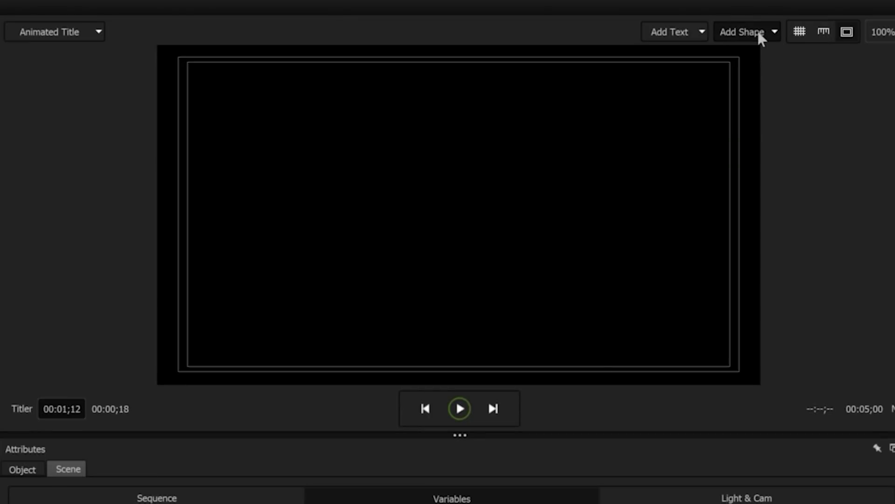
Step: Add a white Rectangle shape and tilt it in 3D with the rotation sphere
{"action": "left_click", "coordinate": [761, 35]}
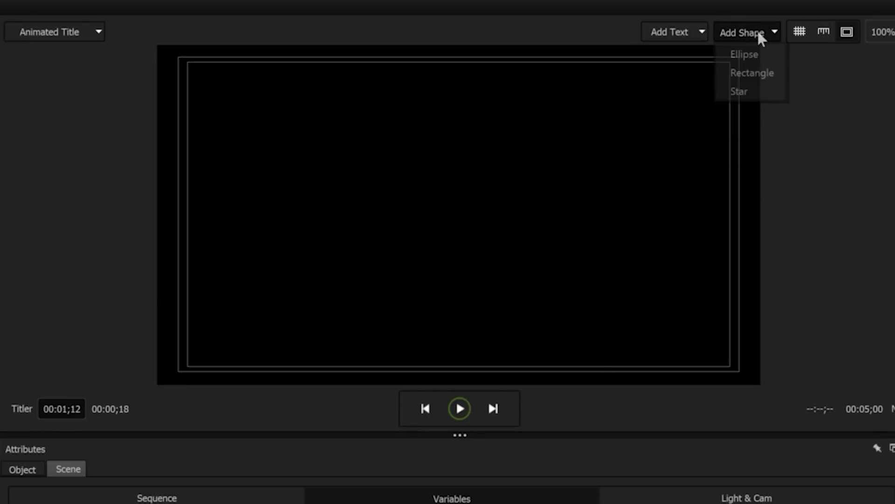
{"action": "left_click", "coordinate": [781, 73]}
{"action": "left_click", "coordinate": [465, 195]}
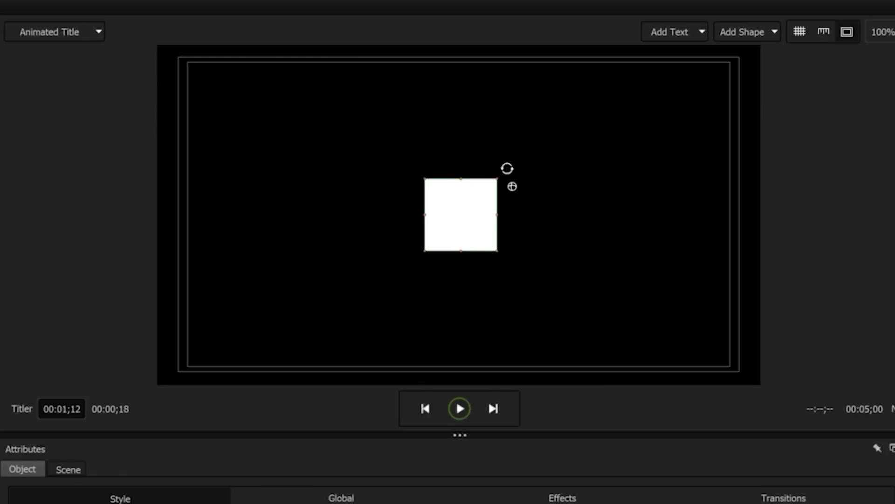
{"action": "mouse_move", "coordinate": [508, 168]}
{"action": "left_mouse_down"}
{"action": "mouse_move", "coordinate": [266, 201]}
{"action": "mouse_move", "coordinate": [170, 240]}
{"action": "left_mouse_up"}
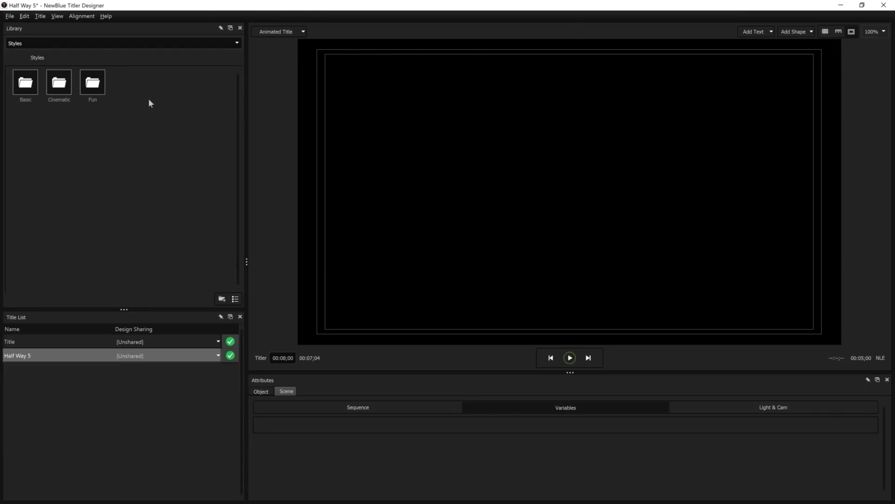
Step: Switch the Library to Project Templates and place Inspire's Half Way template onto the editor
{"action": "left_click", "coordinate": [147, 46]}
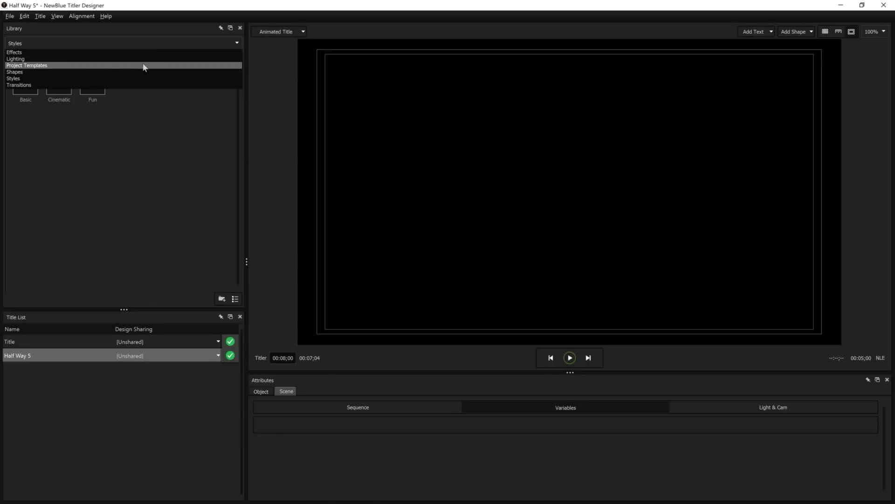
{"action": "left_click", "coordinate": [143, 67]}
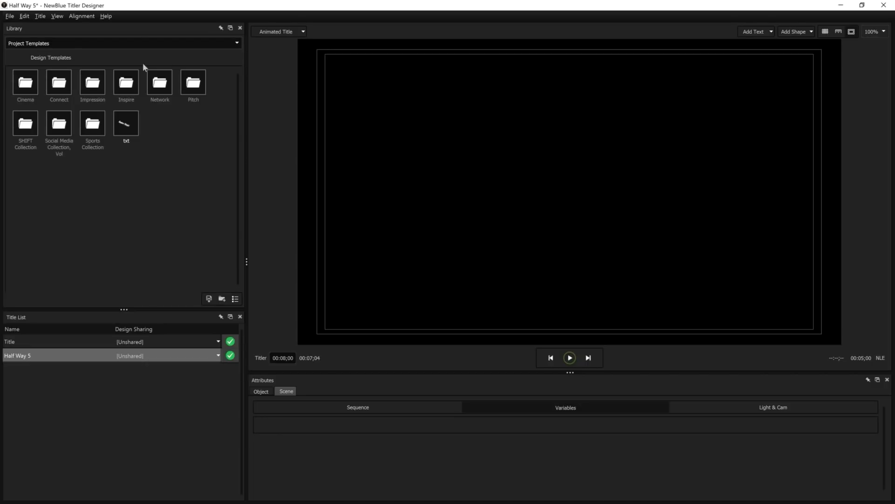
{"action": "double_click", "coordinate": [137, 82]}
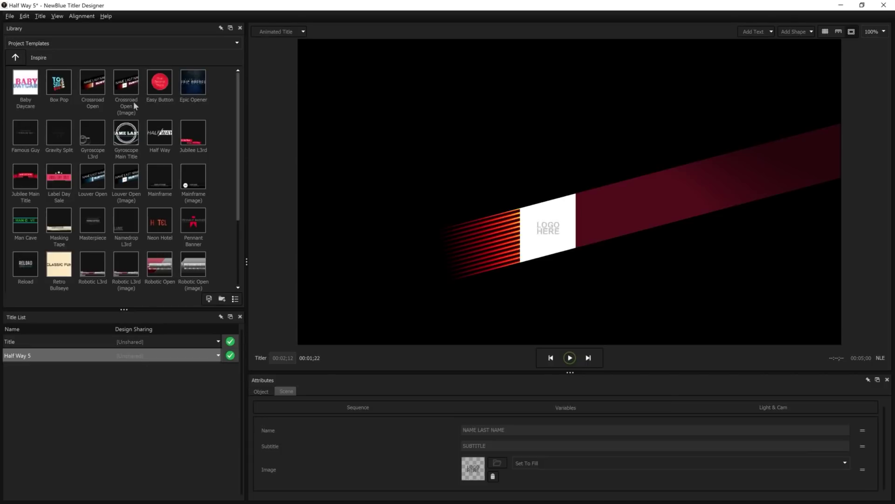
{"action": "mouse_move", "coordinate": [160, 132]}
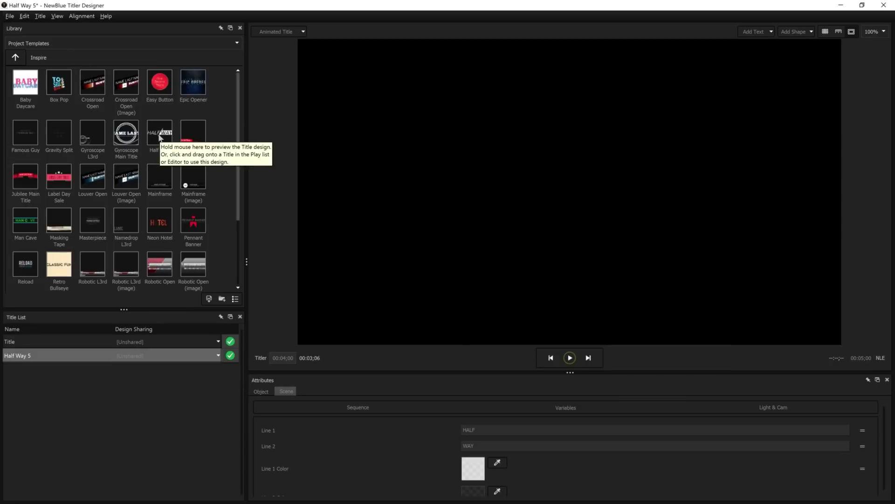
{"action": "left_click_drag", "start_coordinate": [160, 137], "coordinate": [462, 196]}
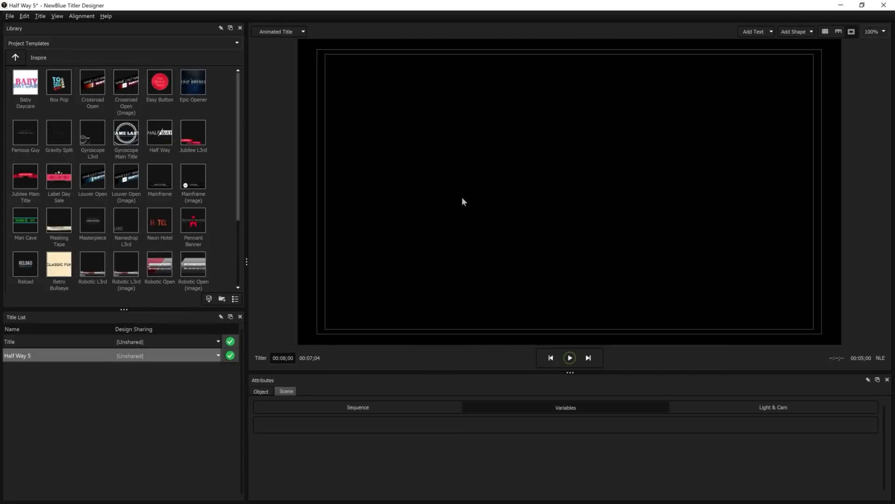
Step: Replace HALF with FIL, nudge FIL to the left, and select WAY for MORA
{"action": "double_click", "coordinate": [553, 194]}
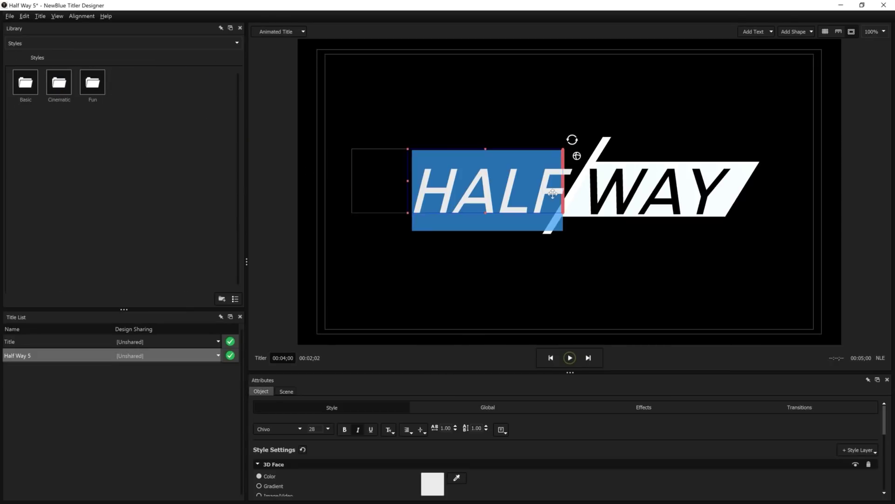
{"action": "type", "text": "FIL"}
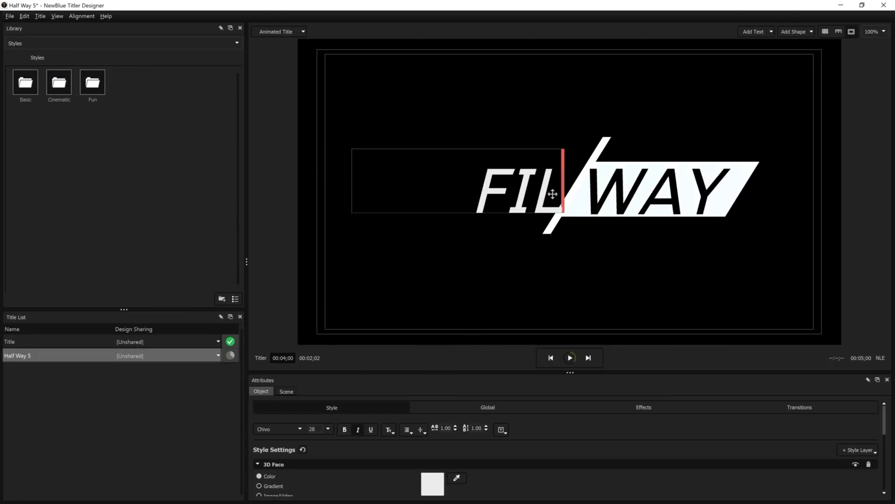
{"action": "double_click", "coordinate": [543, 150]}
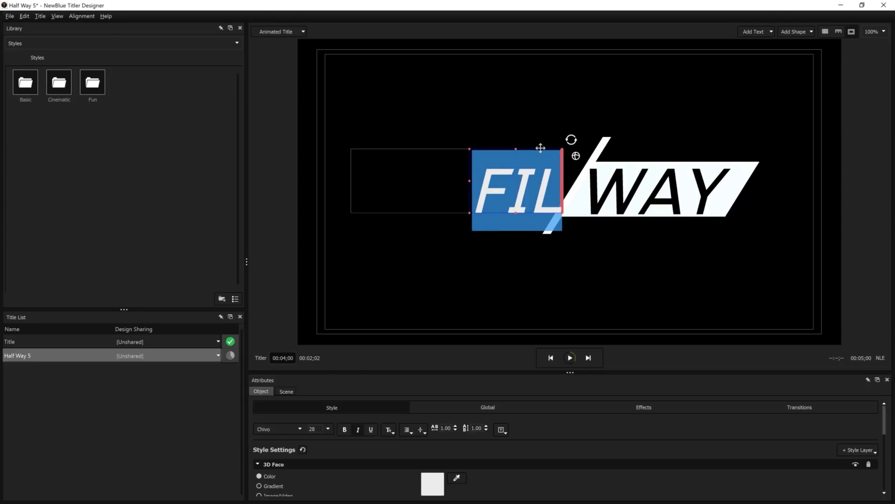
{"action": "left_click_drag", "start_coordinate": [541, 148], "coordinate": [526, 147]}
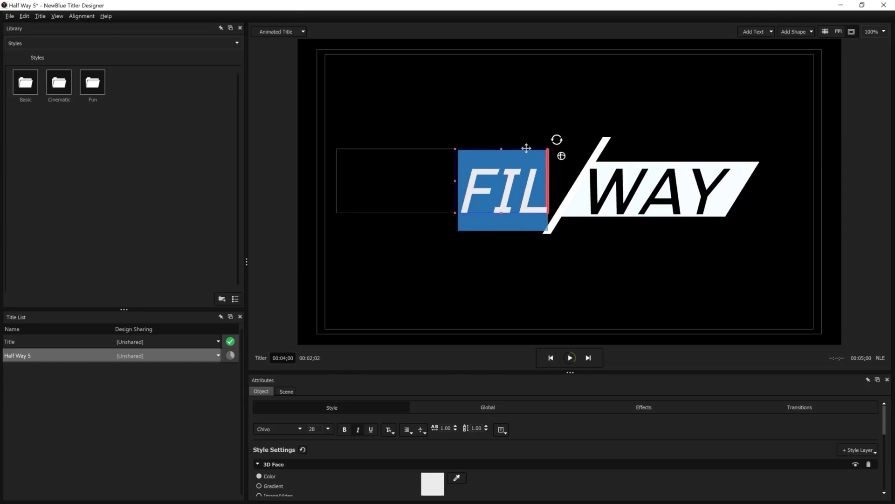
{"action": "double_click", "coordinate": [676, 190]}
{"action": "type", "text": "MOR"}
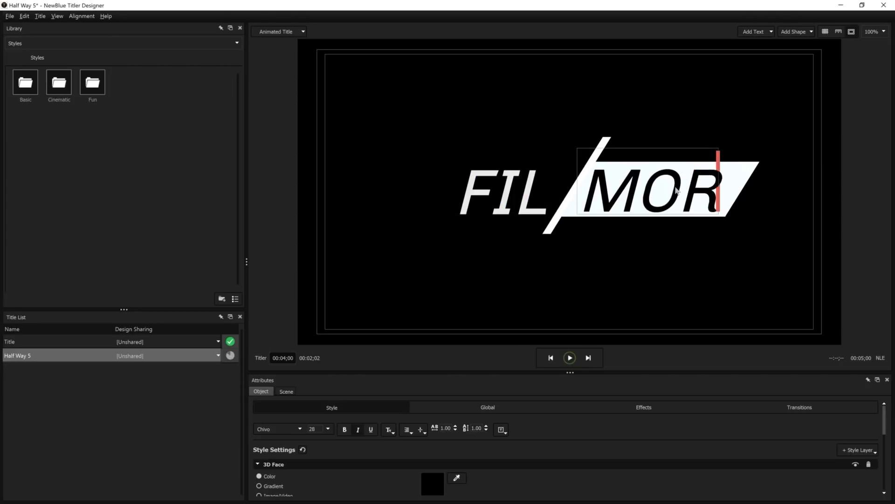
{"action": "type", "text": "A"}
{"action": "scroll", "coordinate": [540, 434], "scroll_direction": "down", "scroll_amount": 2}
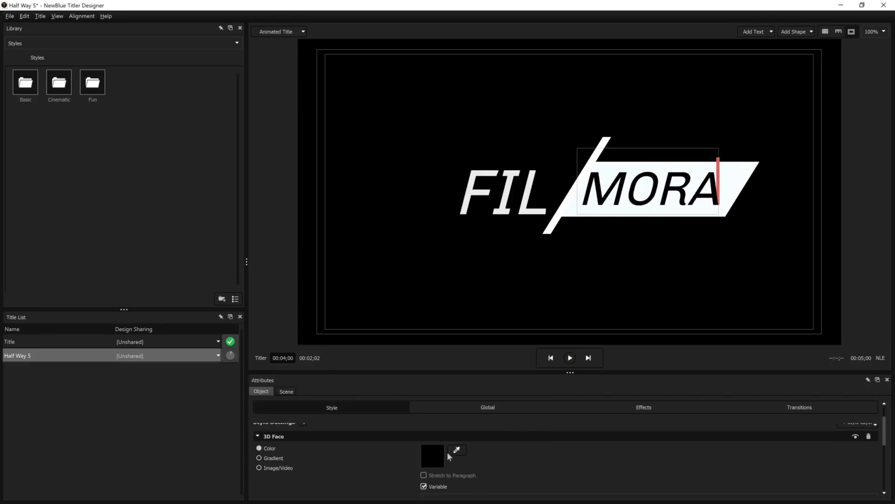
Step: Colour MORA's 3D face dark red (880122)
{"action": "left_click", "coordinate": [436, 455]}
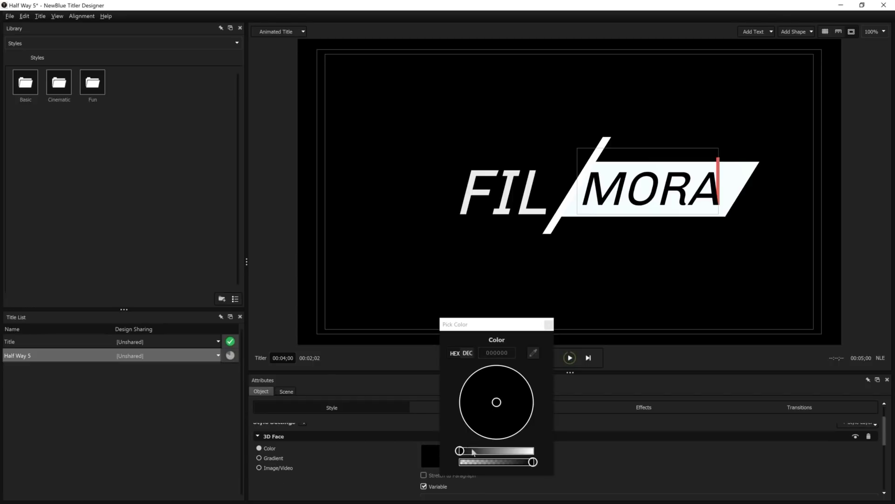
{"action": "left_click_drag", "start_coordinate": [460, 451], "coordinate": [499, 451]}
{"action": "left_click_drag", "start_coordinate": [497, 402], "coordinate": [487, 367]}
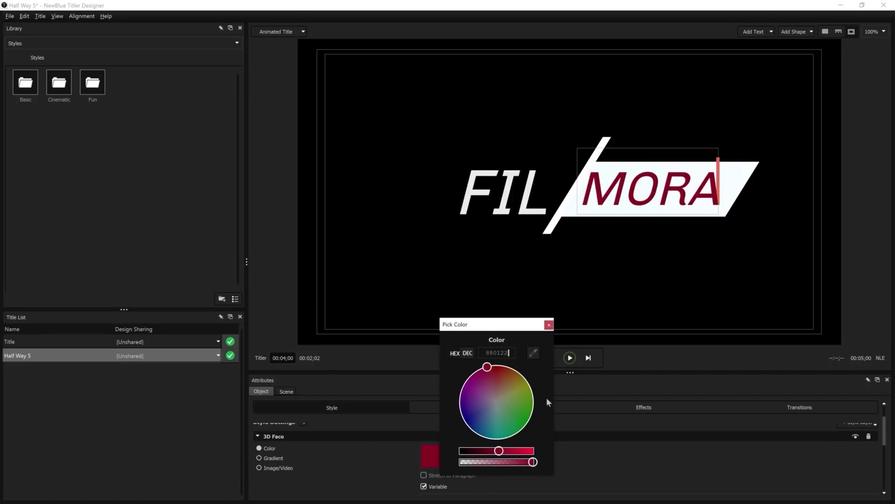
{"action": "left_click", "coordinate": [549, 324]}
{"action": "left_click", "coordinate": [508, 406]}
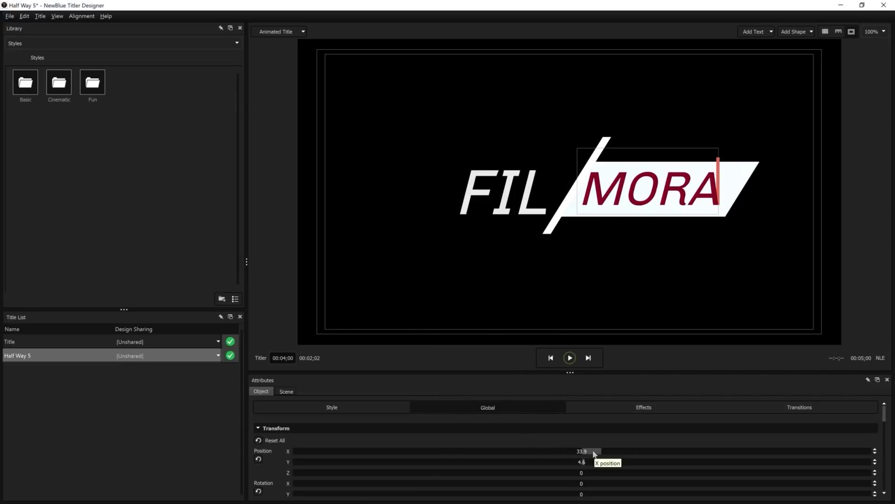
Step: Set MORA's Position X to about 35.5 and play the title animation preview
{"action": "left_click_drag", "start_coordinate": [592, 450], "coordinate": [615, 450]}
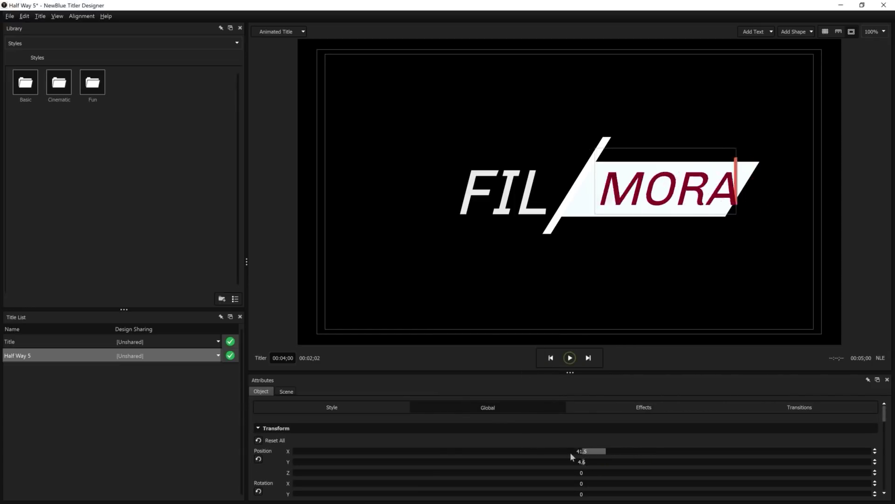
{"action": "mouse_move", "coordinate": [616, 450]}
{"action": "left_mouse_down"}
{"action": "mouse_move", "coordinate": [571, 453]}
{"action": "mouse_move", "coordinate": [595, 453]}
{"action": "left_mouse_up"}
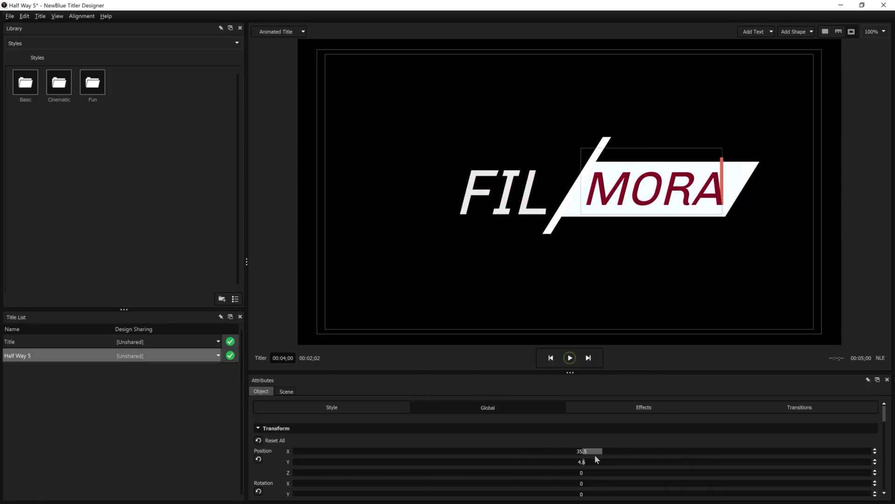
{"action": "left_click", "coordinate": [571, 359]}
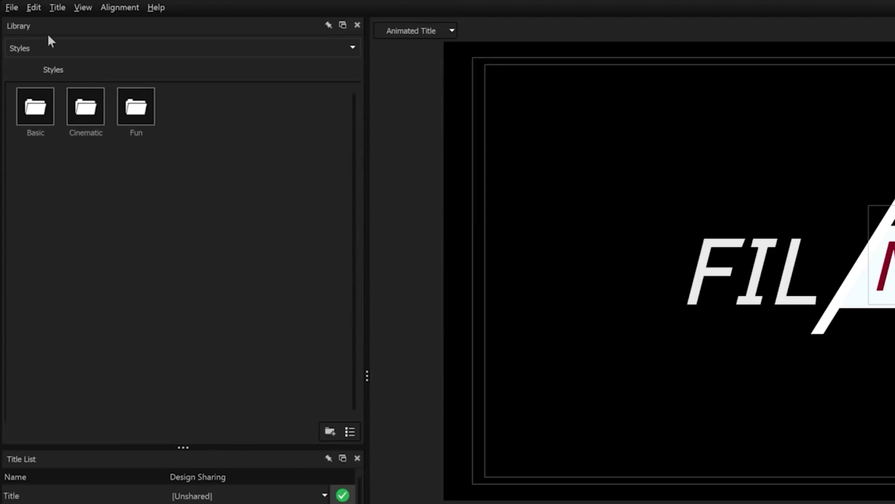
Step: Import the My title for intro file into the Filmora project
{"action": "left_click", "coordinate": [12, 7]}
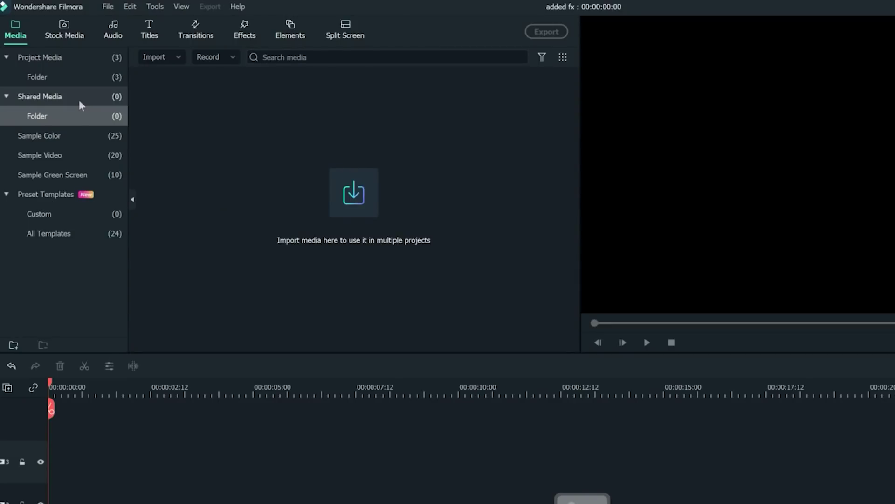
{"action": "left_click", "coordinate": [373, 176]}
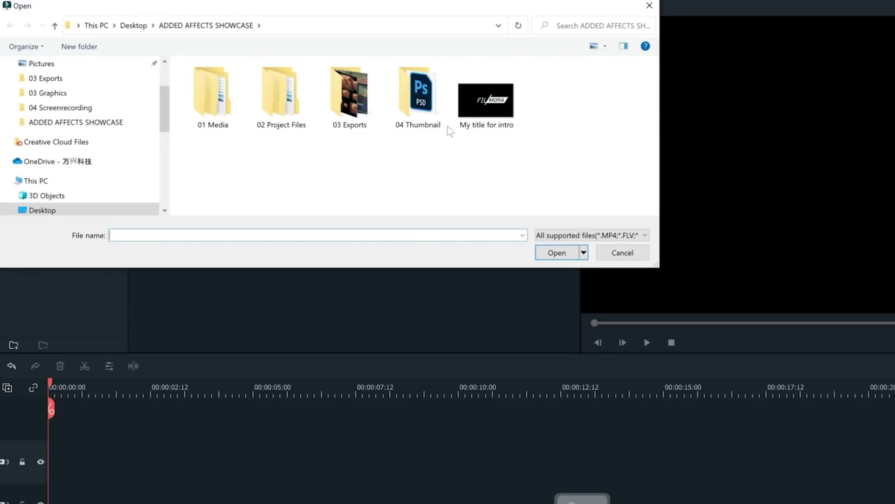
{"action": "left_click", "coordinate": [467, 115]}
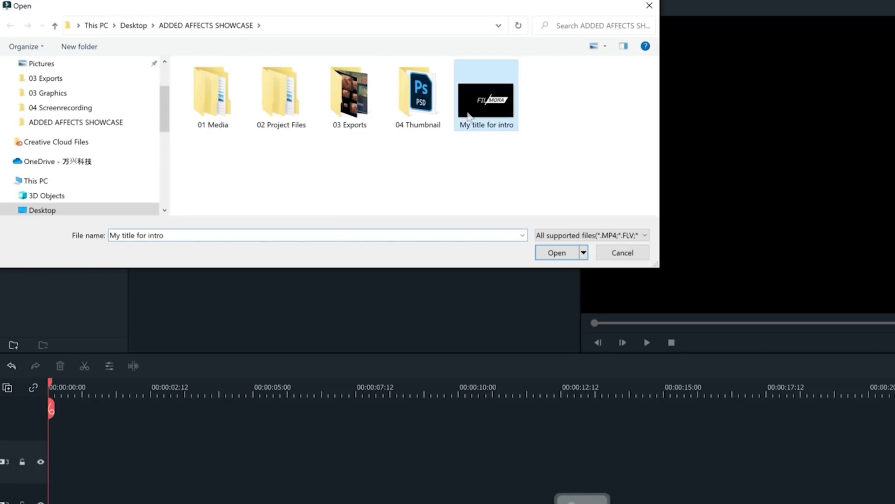
{"action": "left_click", "coordinate": [557, 253]}
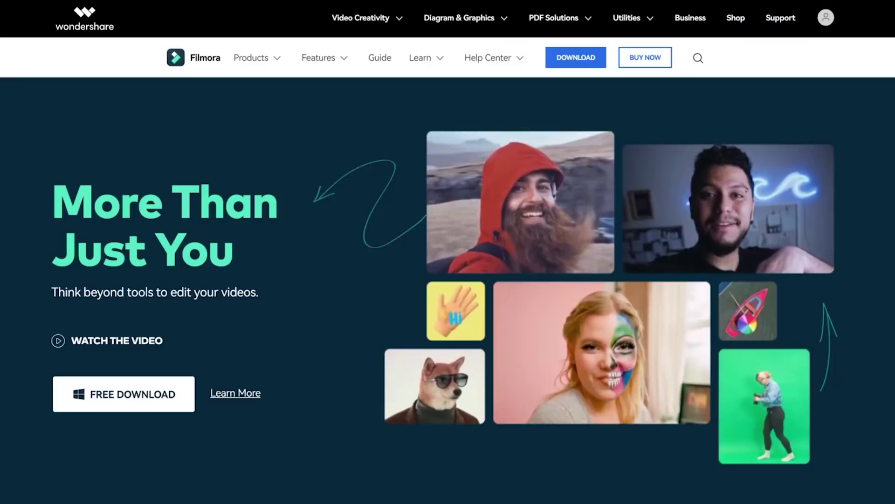